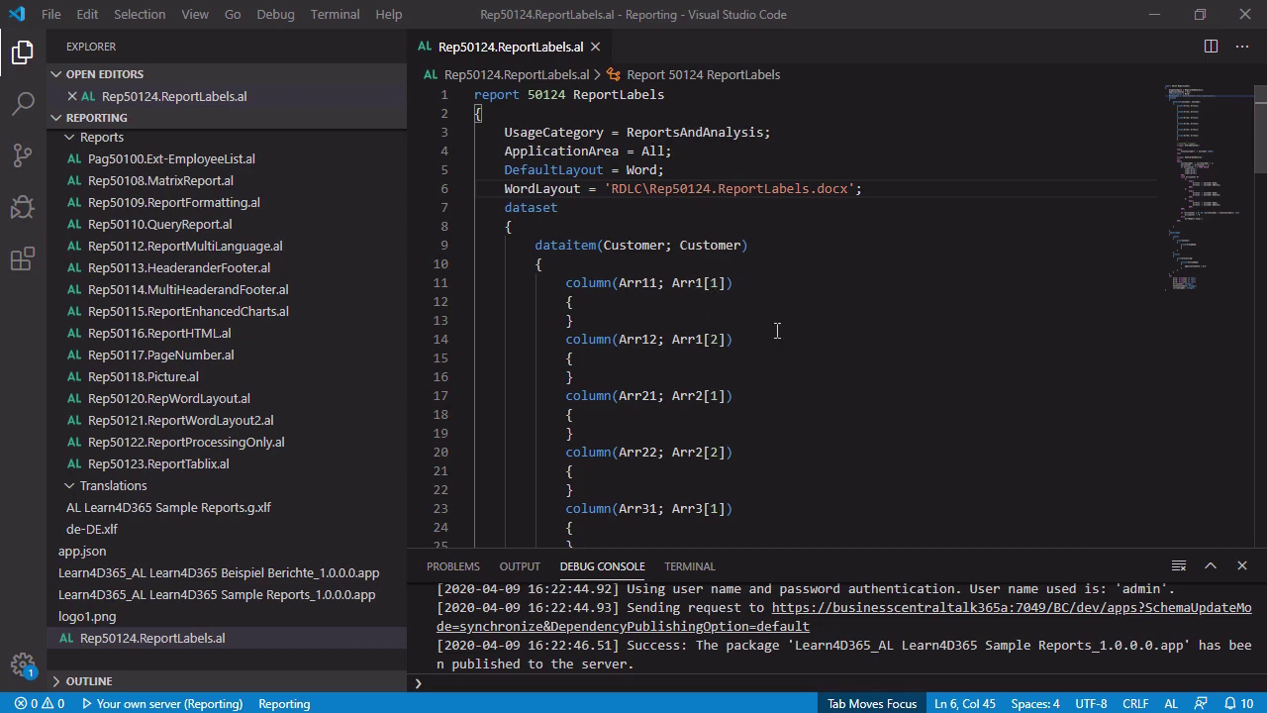
# Run AL: Package to build the AL project and generate the report layout file
pyautogui.scroll(-1, 777, 331)
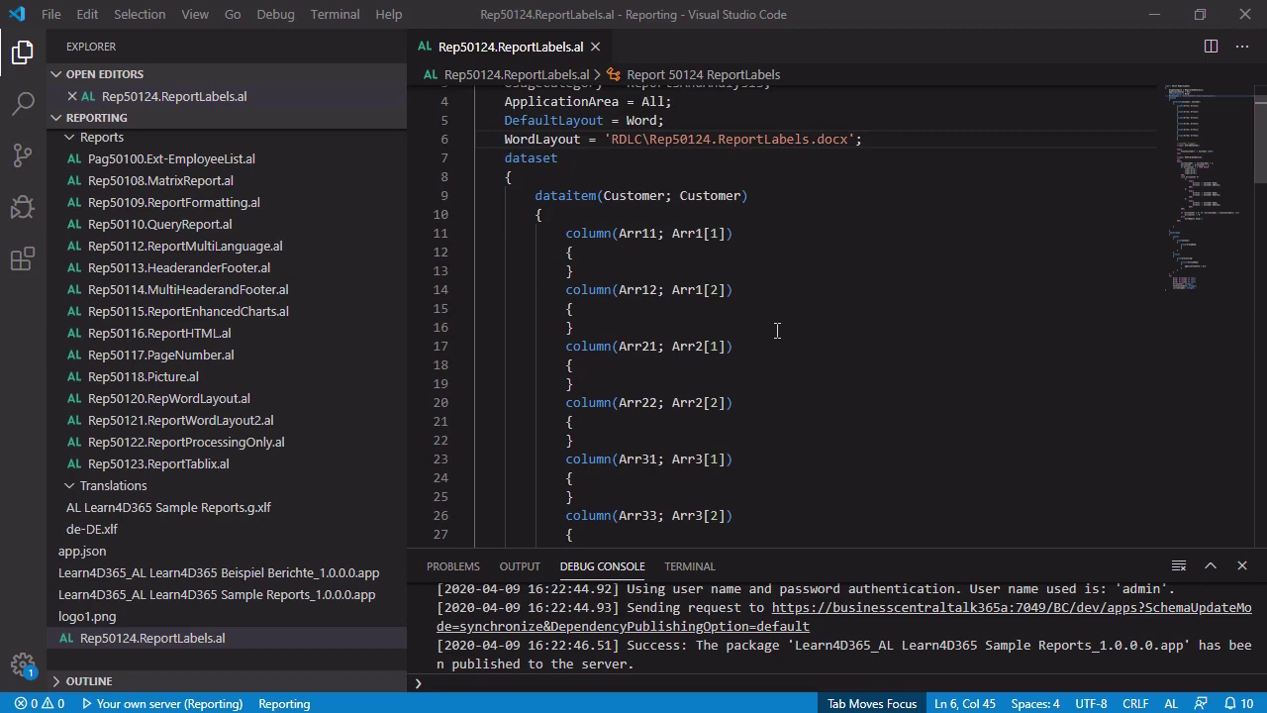
pyautogui.scroll(-9, 776, 330)
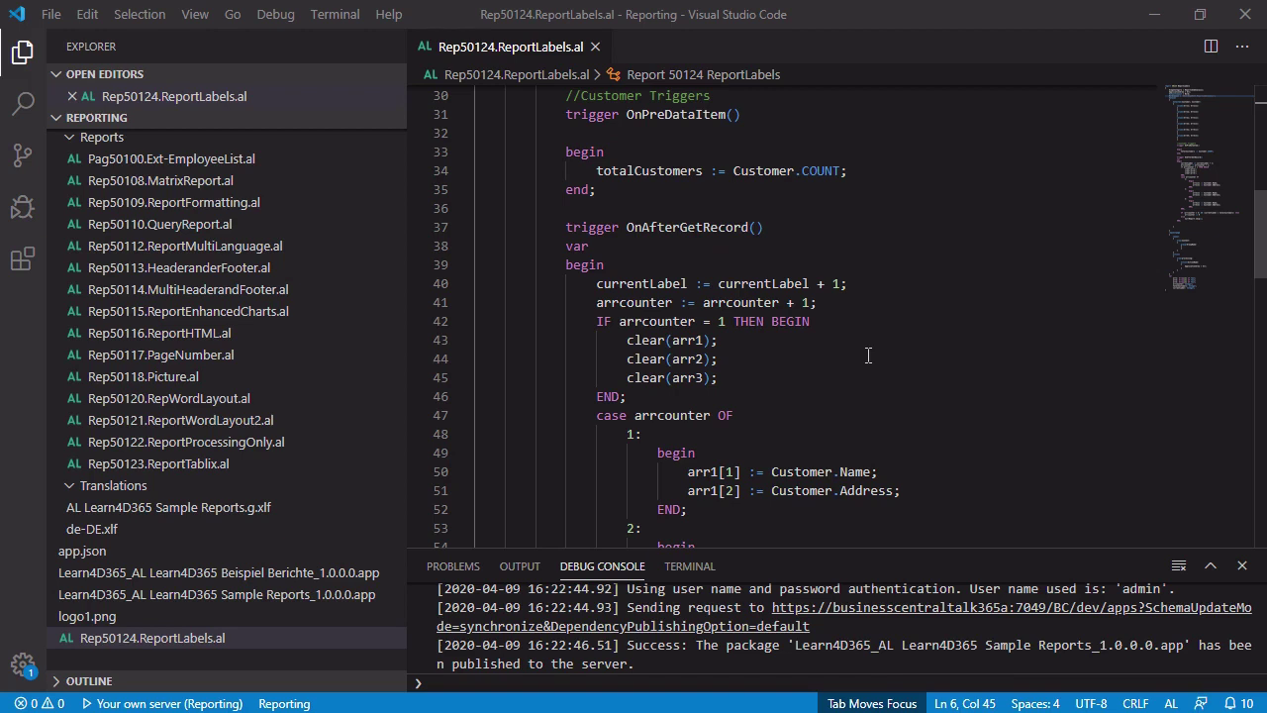
pyautogui.scroll(10, 868, 355)
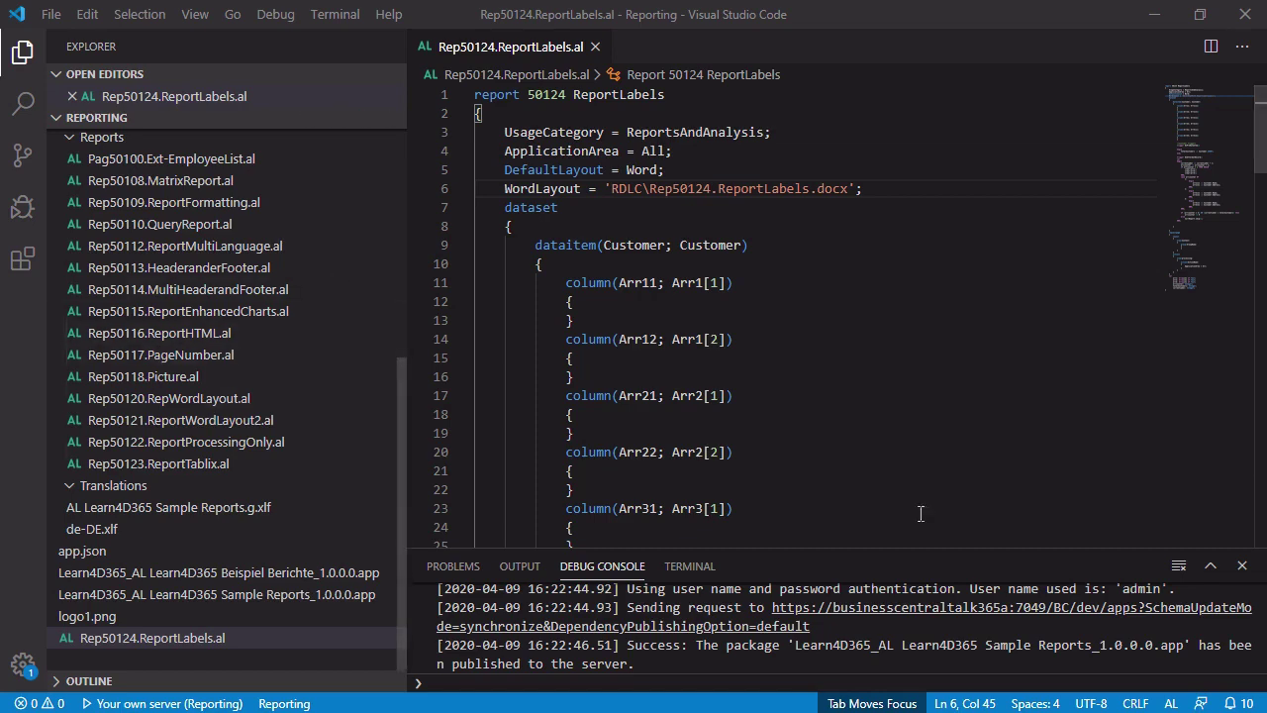
pyautogui.click(927, 462)
pyautogui.hotkey('ctrl', 'shift', 'p')
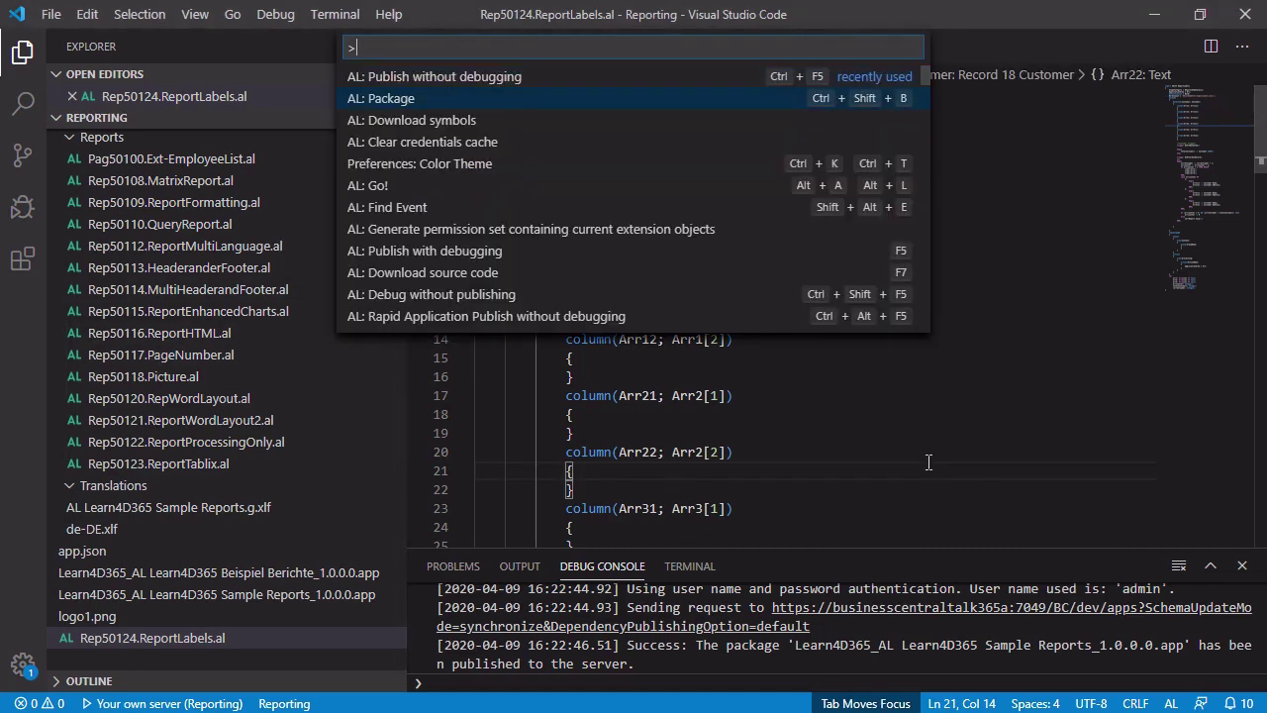
pyautogui.press('Return')
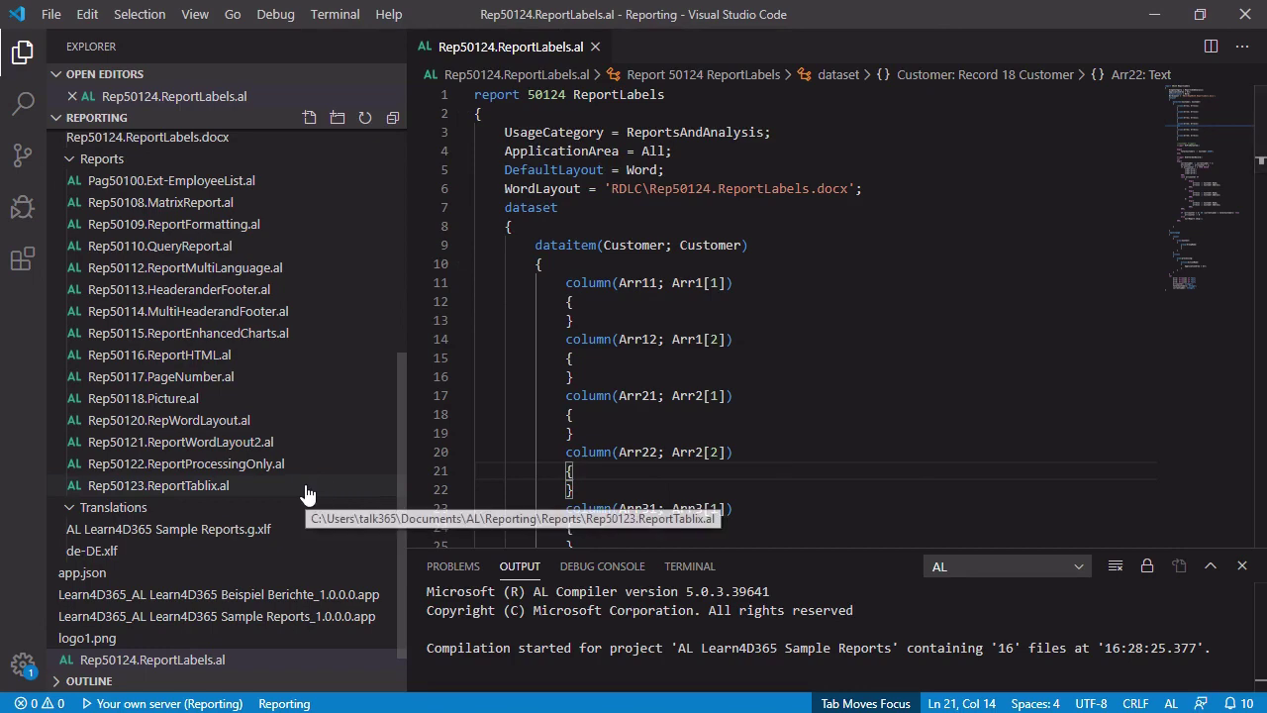
# Locate Rep50124.ReportLabels.docx in the RDLC folder and bring up its context menu
pyautogui.scroll(5, 307, 495)
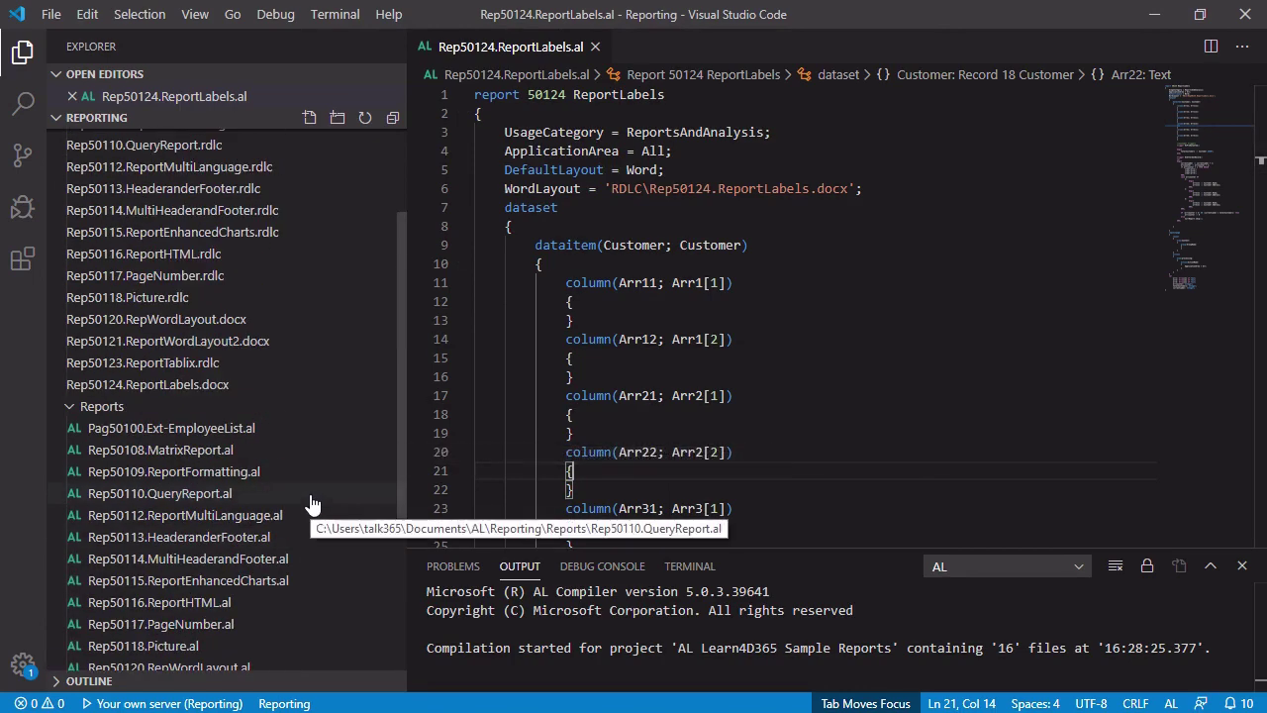
pyautogui.scroll(3, 310, 505)
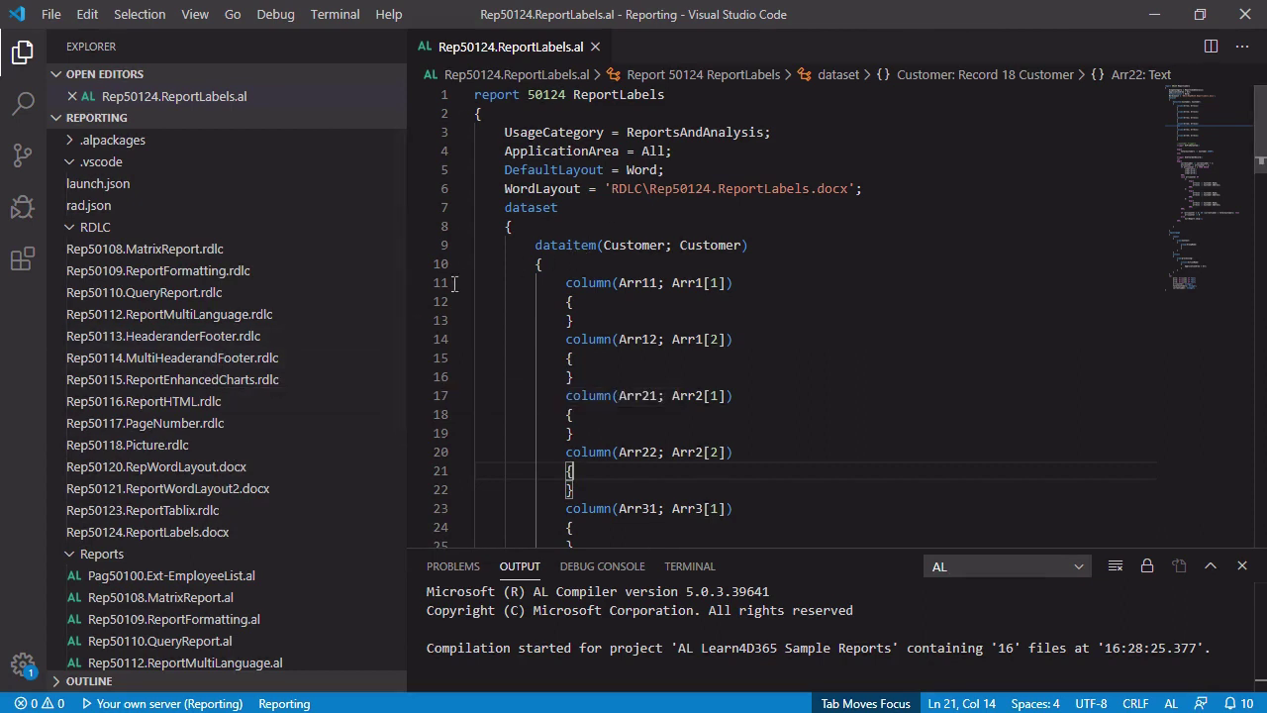
pyautogui.rightClick(181, 532)
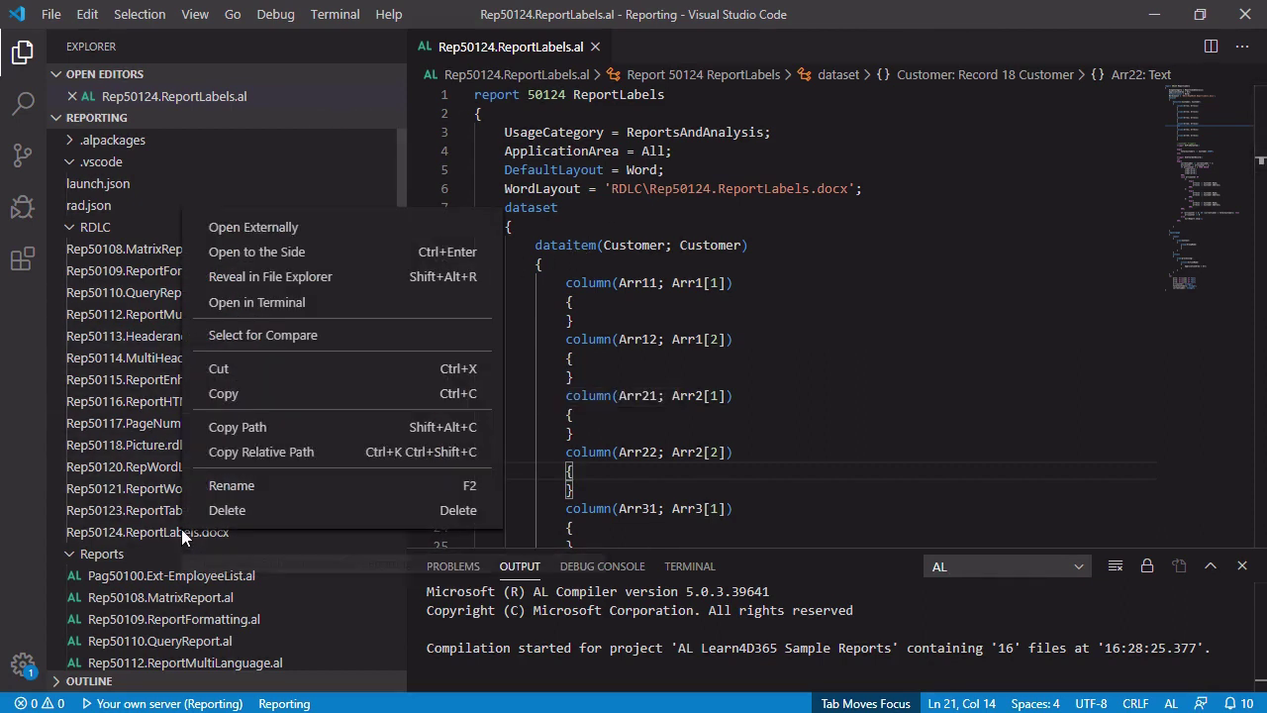
# Open Rep50124.ReportLabels.docx externally in Microsoft Word
pyautogui.click(252, 228)
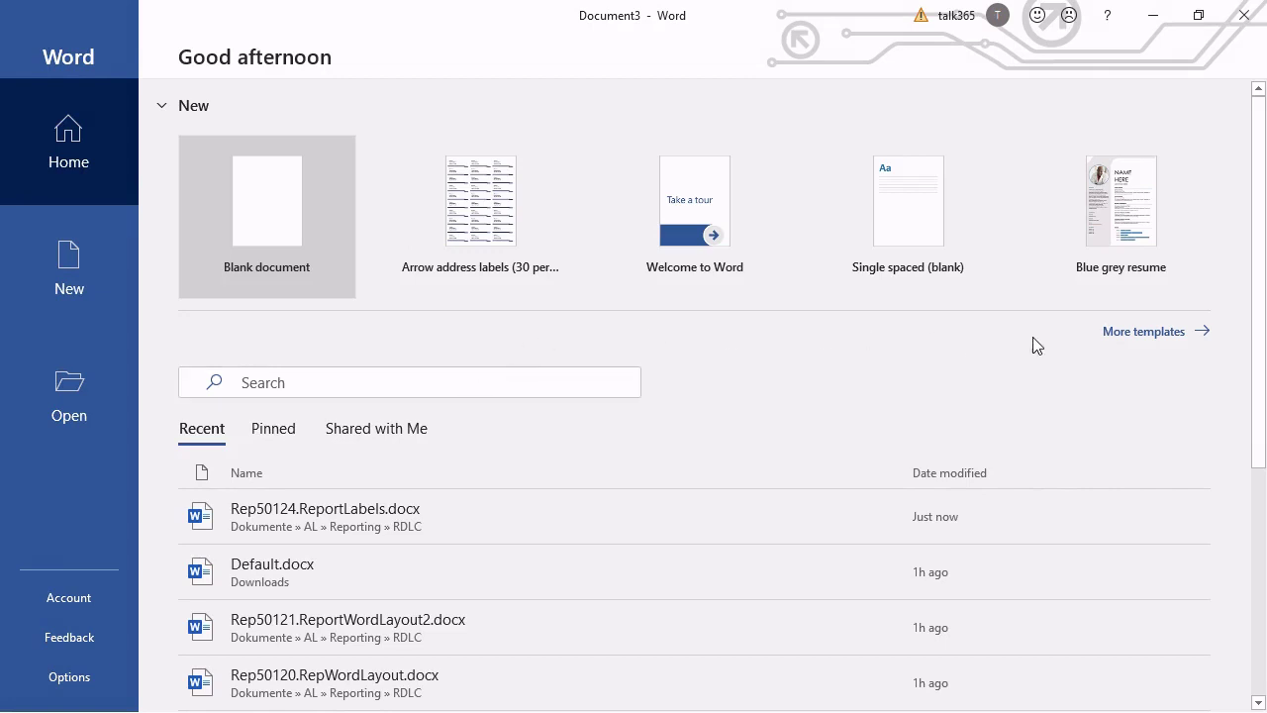
# Search Word's online templates for 'label'
pyautogui.click(1148, 335)
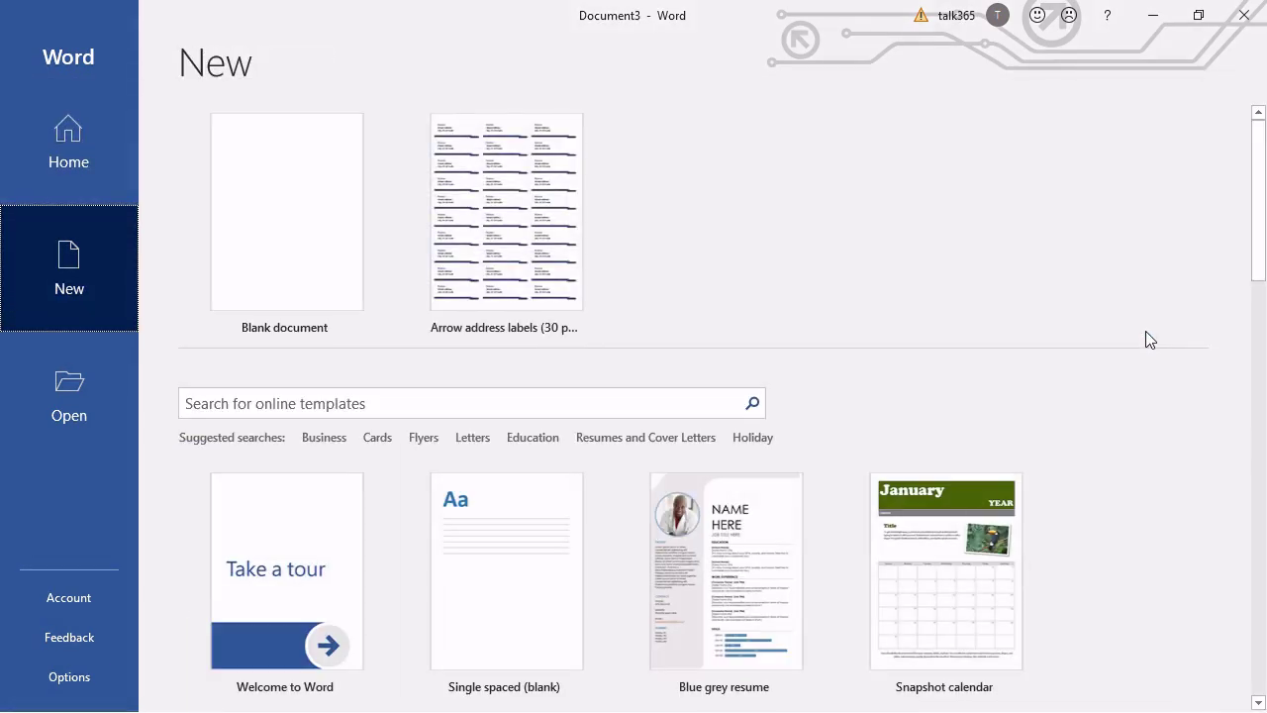
pyautogui.click(384, 397)
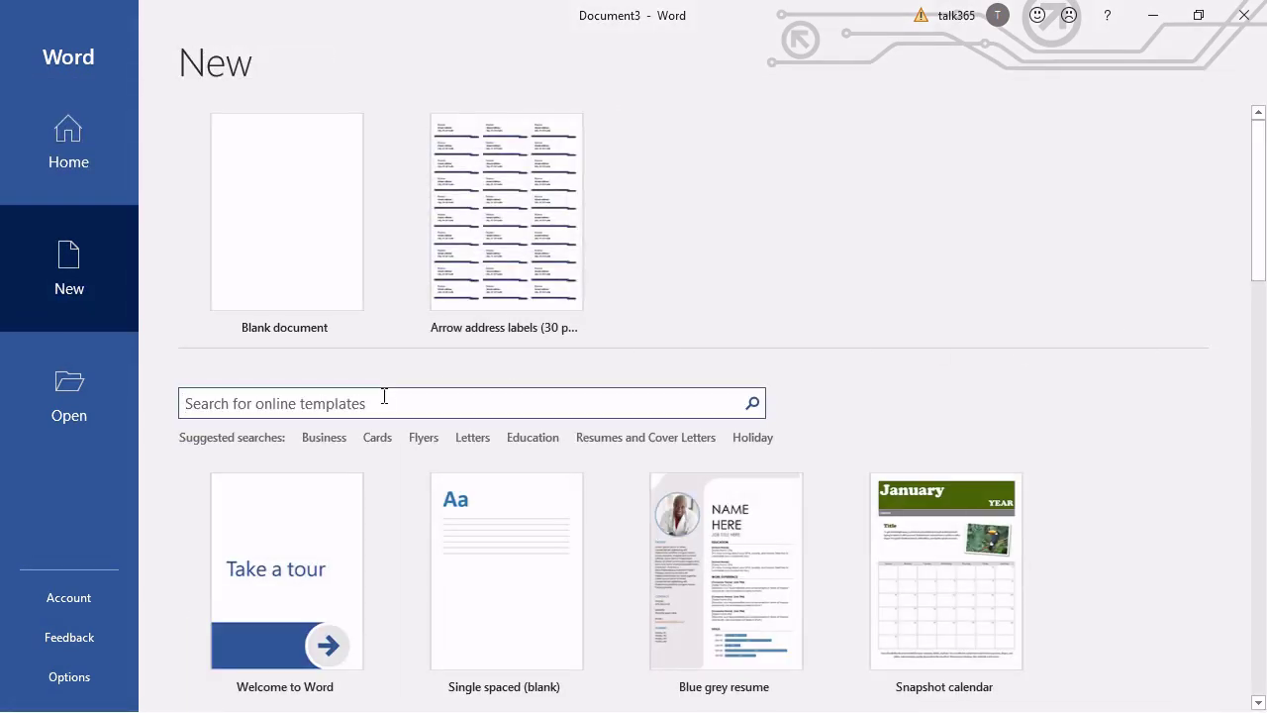
pyautogui.write('label')
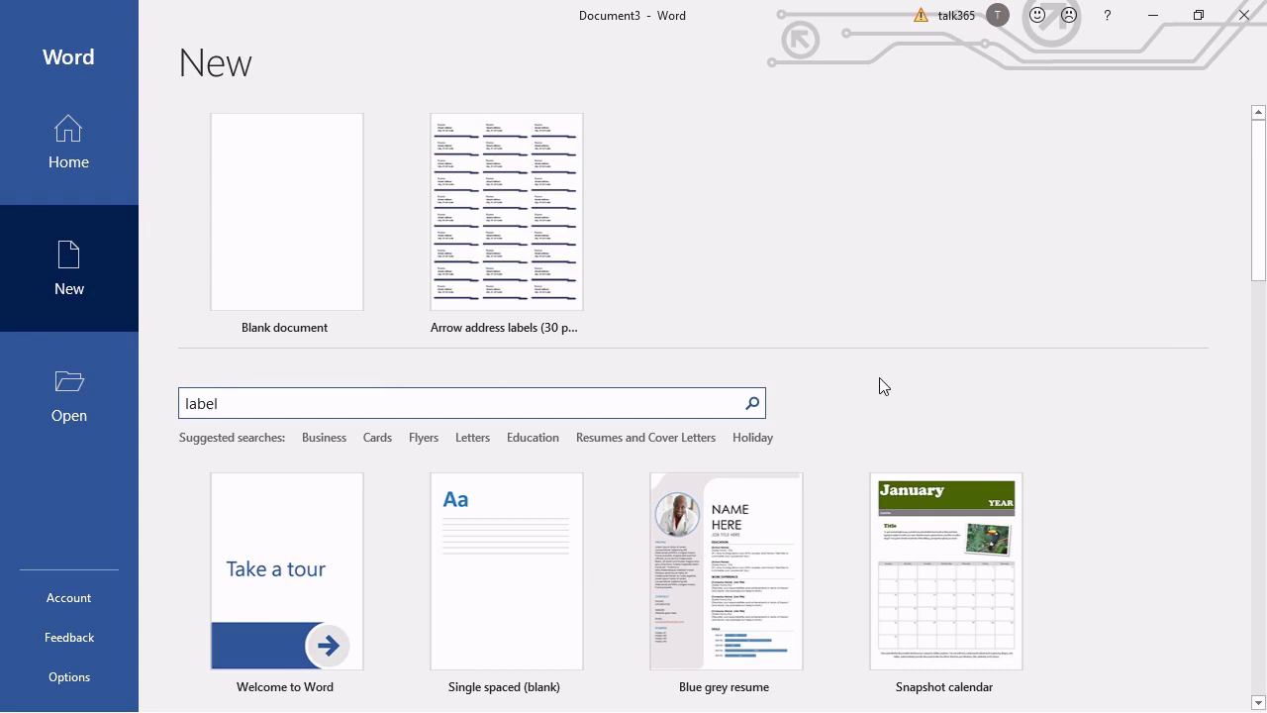
pyautogui.press('Return')
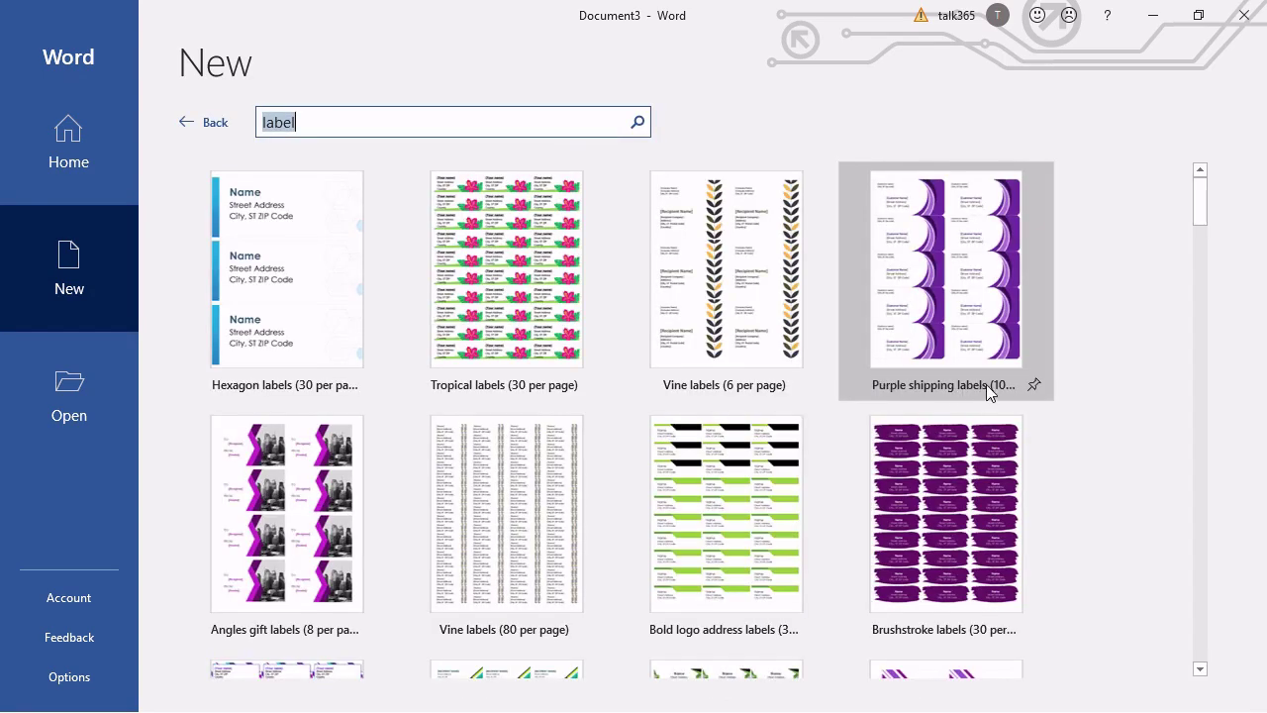
# Preview the Arrow address labels (30 per page) template from the results
pyautogui.scroll(-3, 1041, 375)
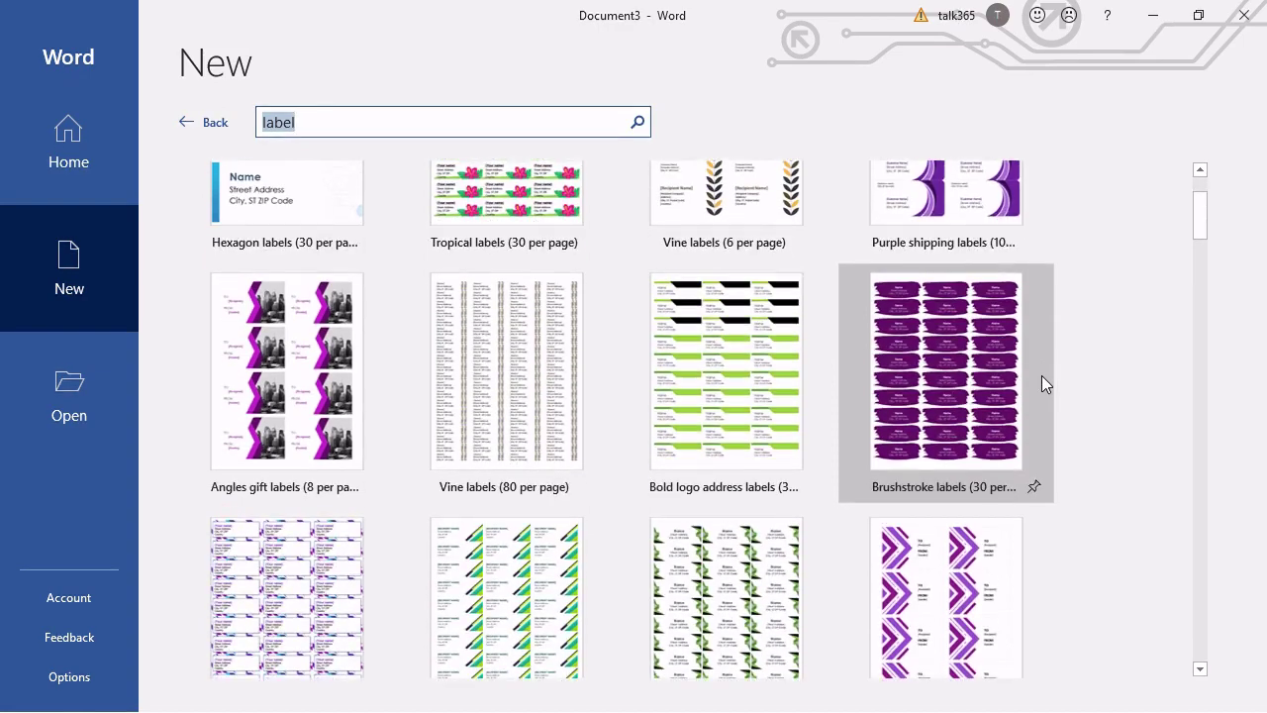
pyautogui.scroll(-3, 1041, 375)
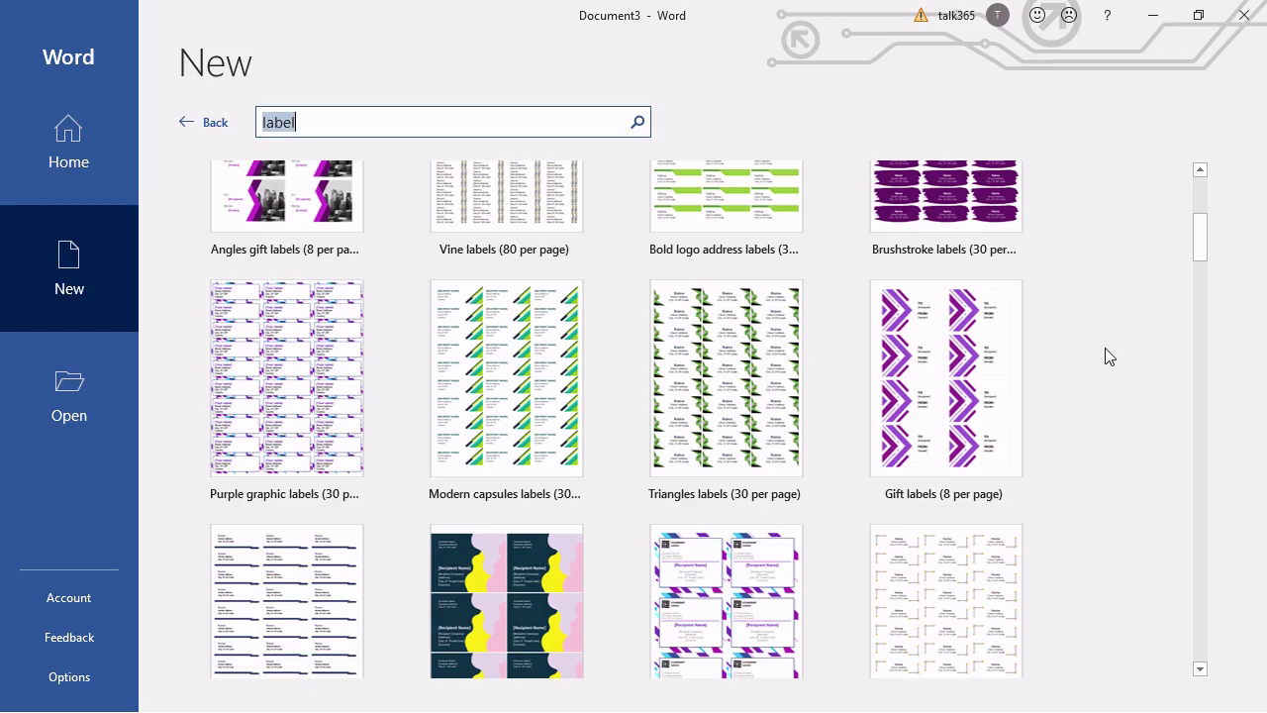
pyautogui.scroll(-2, 1105, 348)
pyautogui.scroll(-1, 1106, 351)
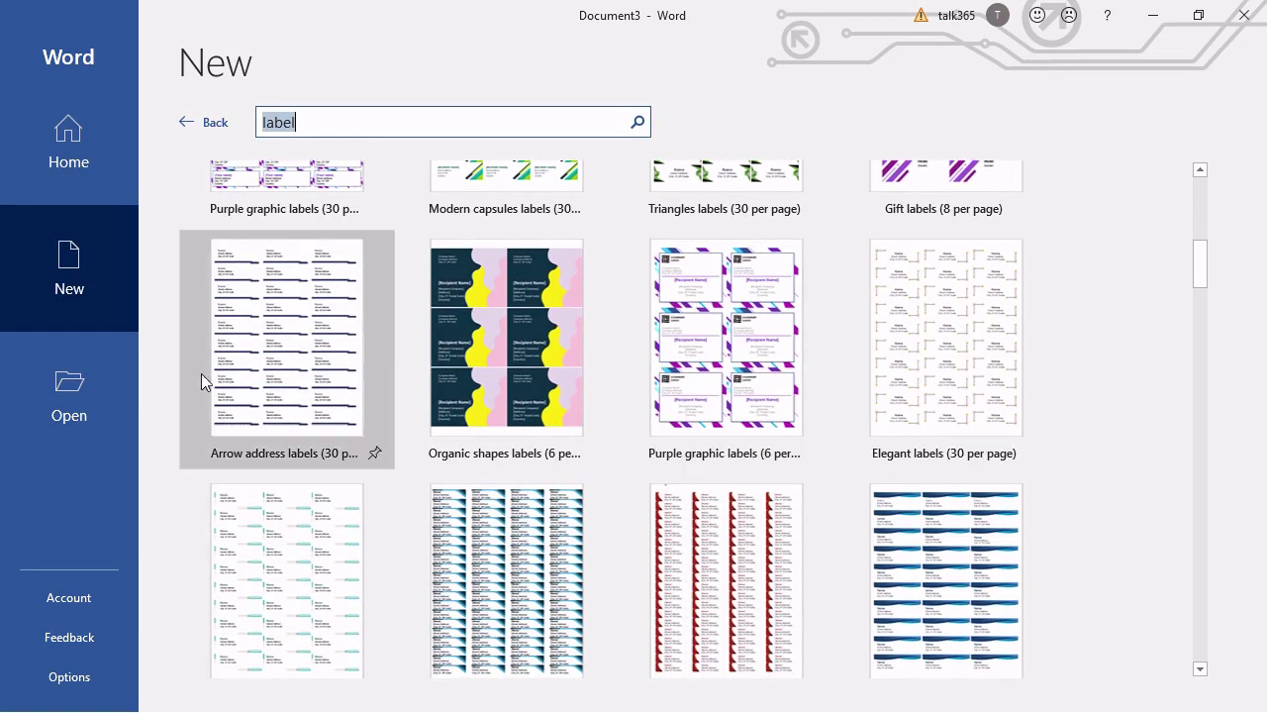
pyautogui.click(289, 284)
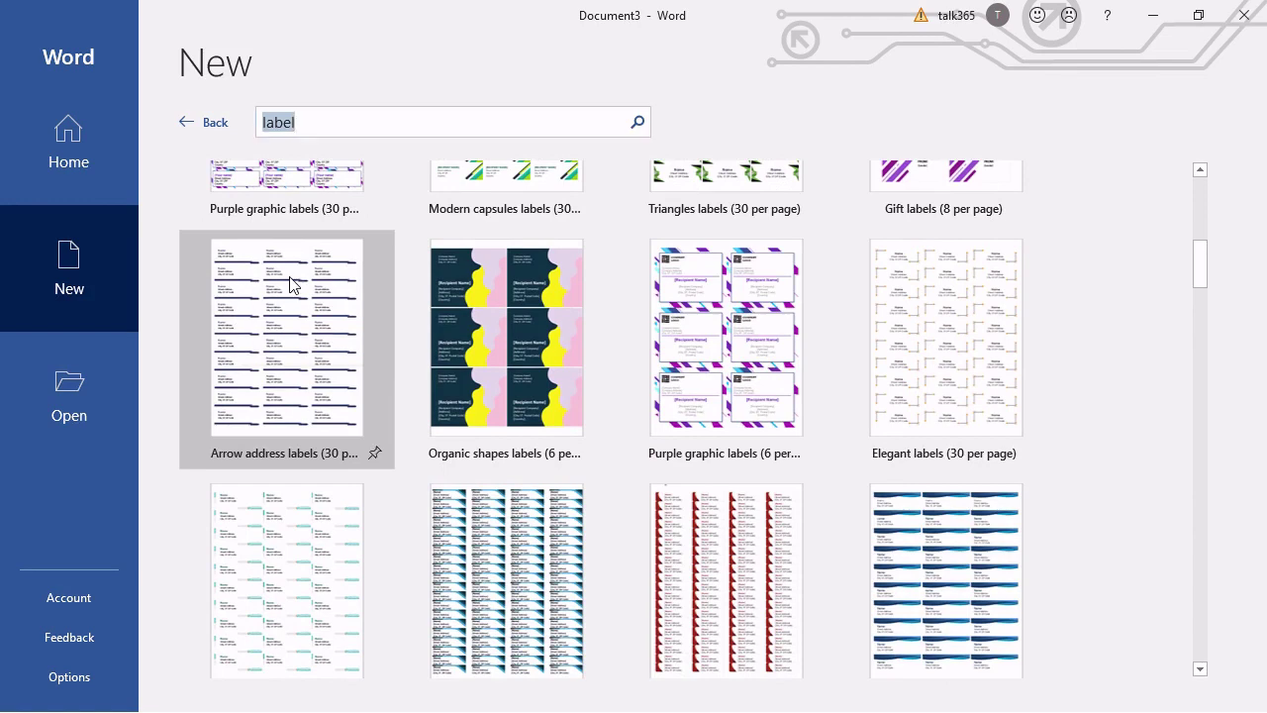
# Create a document from Arrow address labels, dismiss the sign-in notice, and select the whole sheet
pyautogui.click(744, 371)
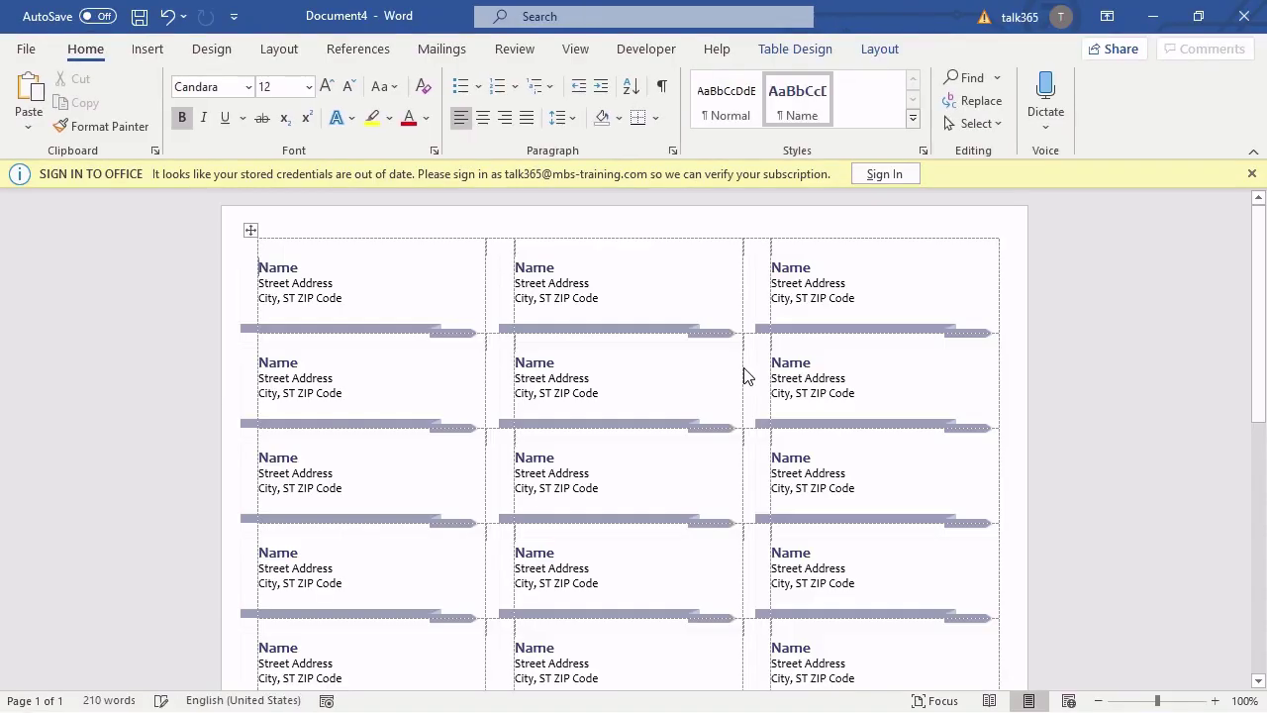
pyautogui.click(1251, 173)
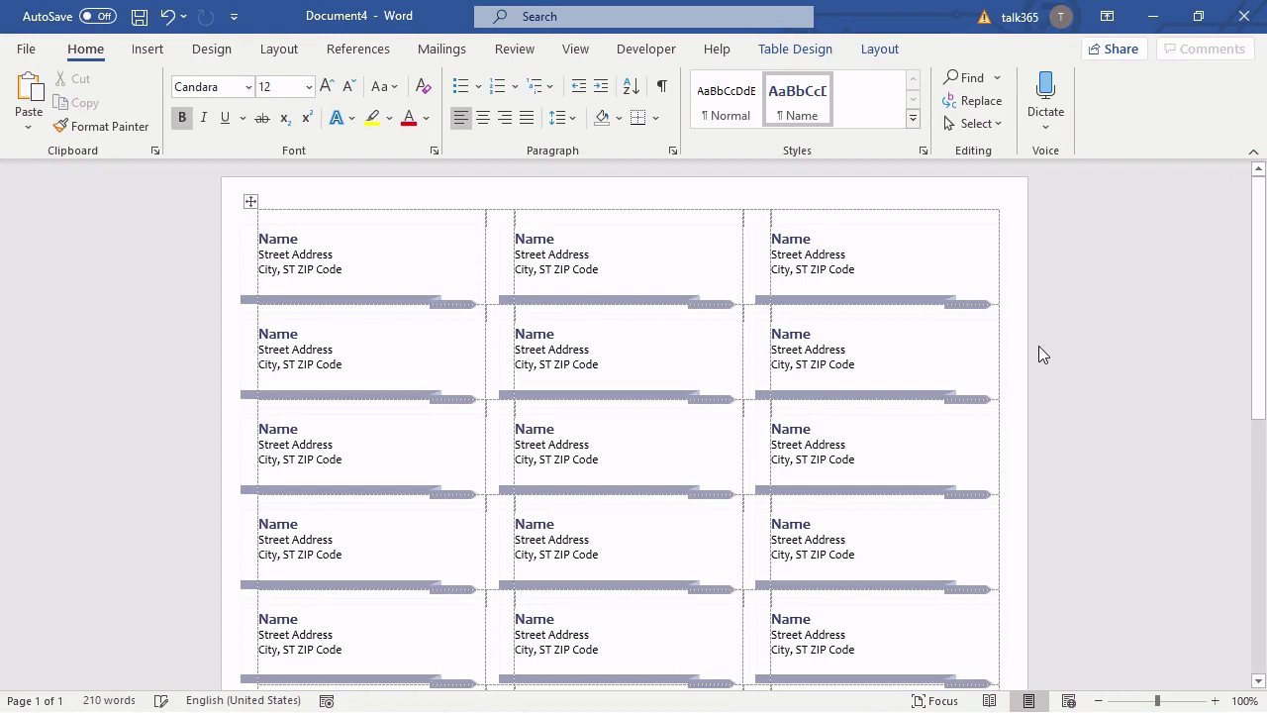
pyautogui.hotkey('ctrl', 'a')
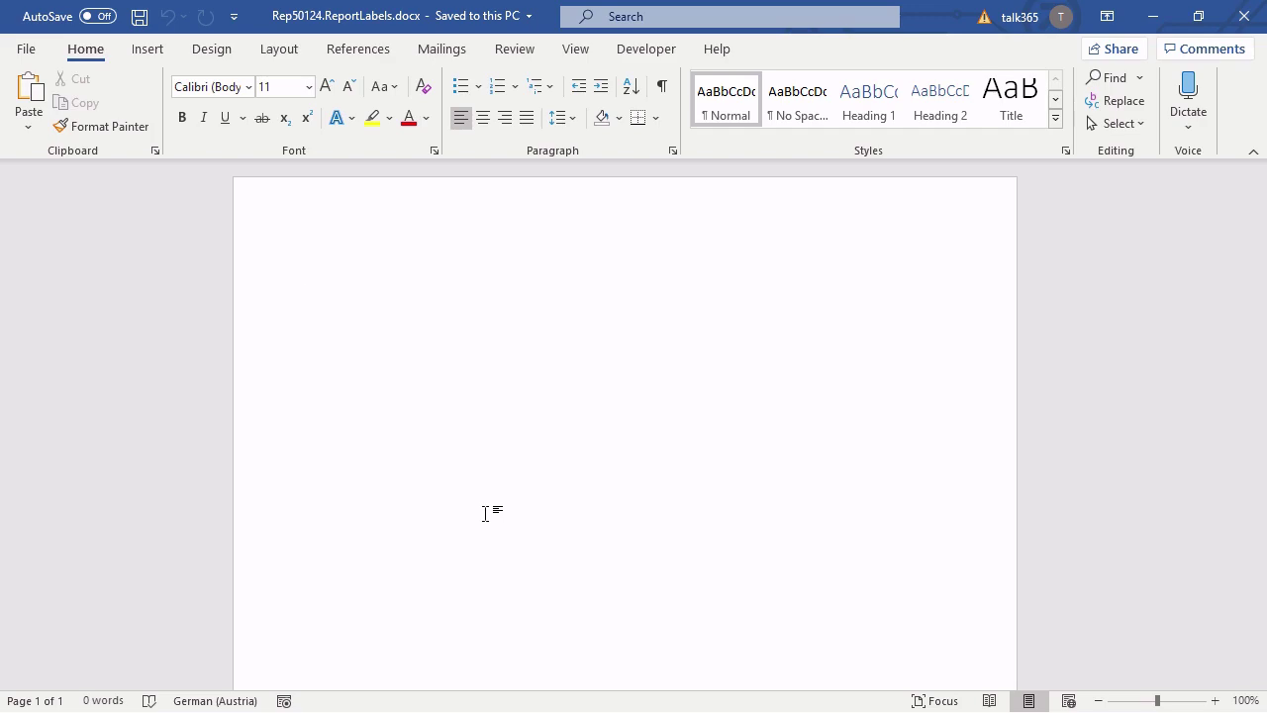
# Paste the Arrow label sheet into the layout and delete all its sample name and address text
pyautogui.hotkey('ctrl', 'v')
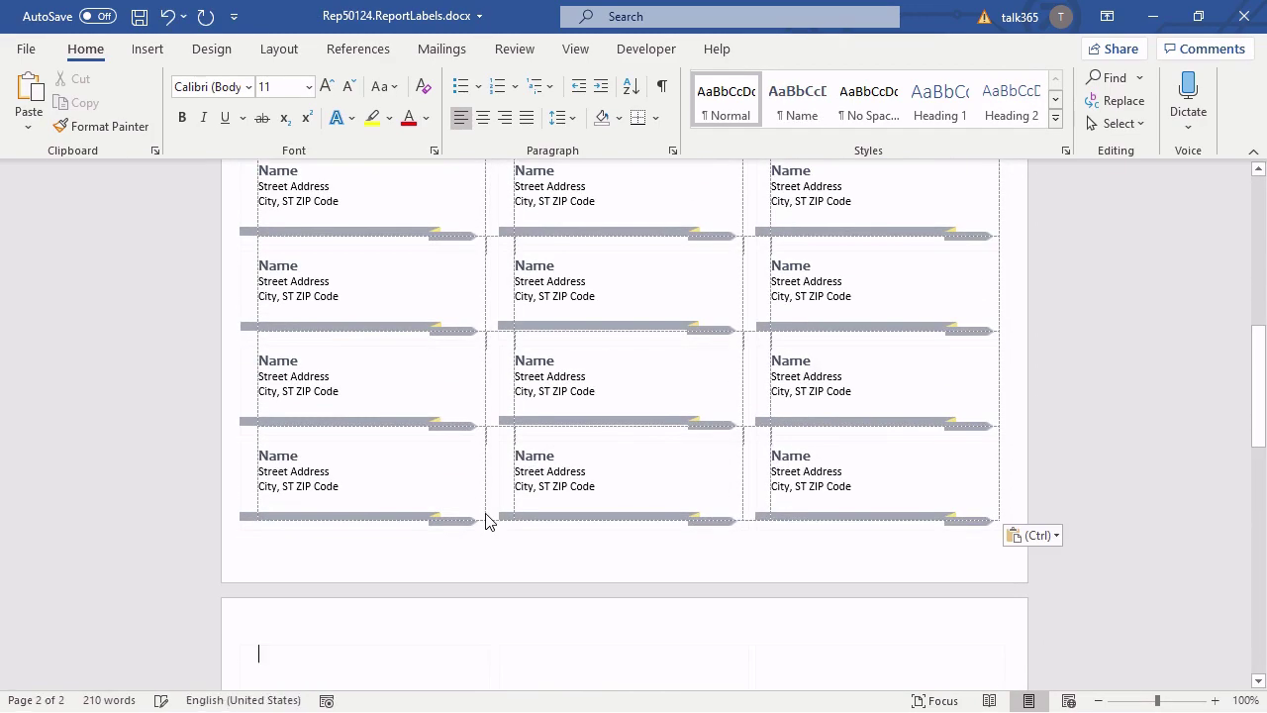
pyautogui.scroll(6, 485, 522)
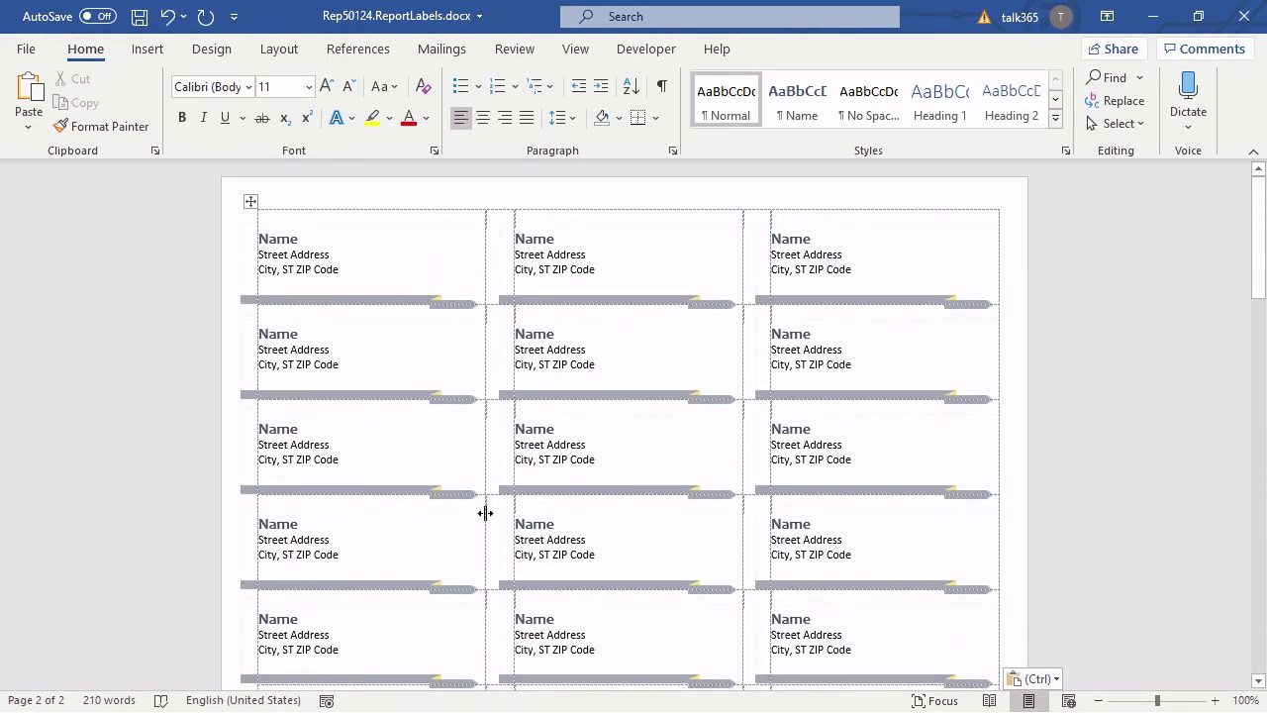
pyautogui.scroll(-6, 552, 529)
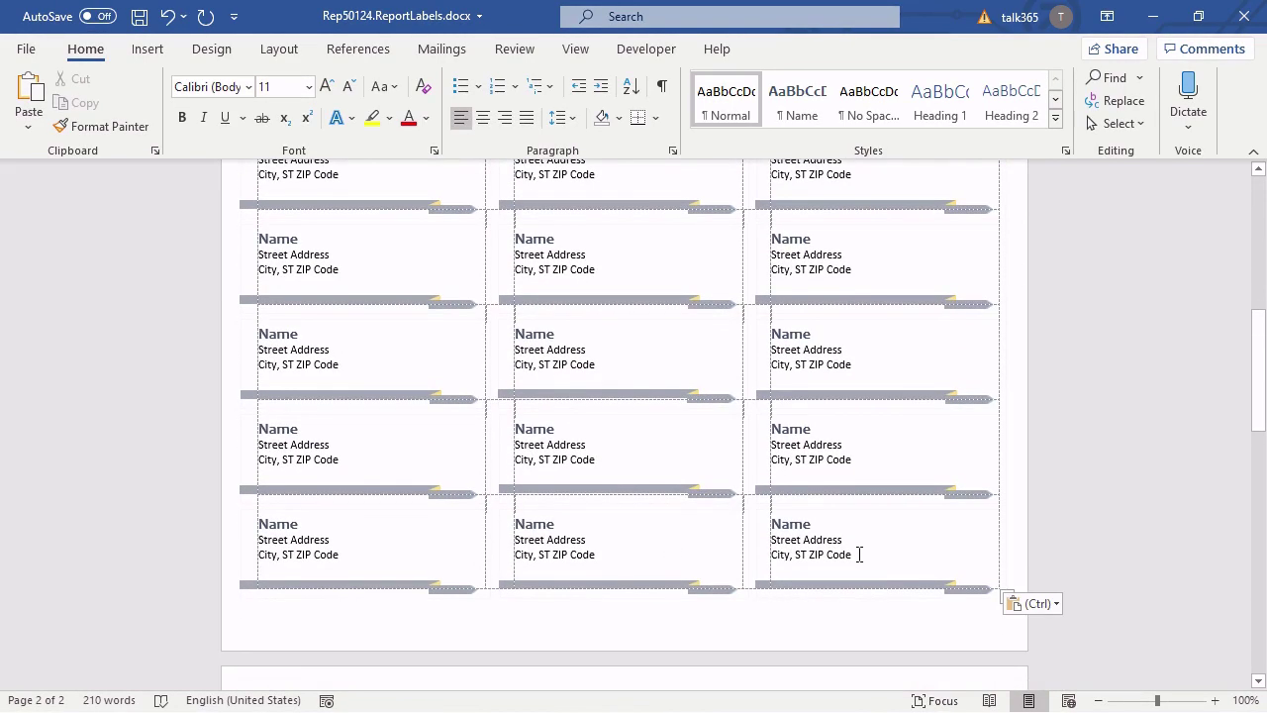
pyautogui.moveTo(862, 554); pyautogui.dragTo(337, 178)
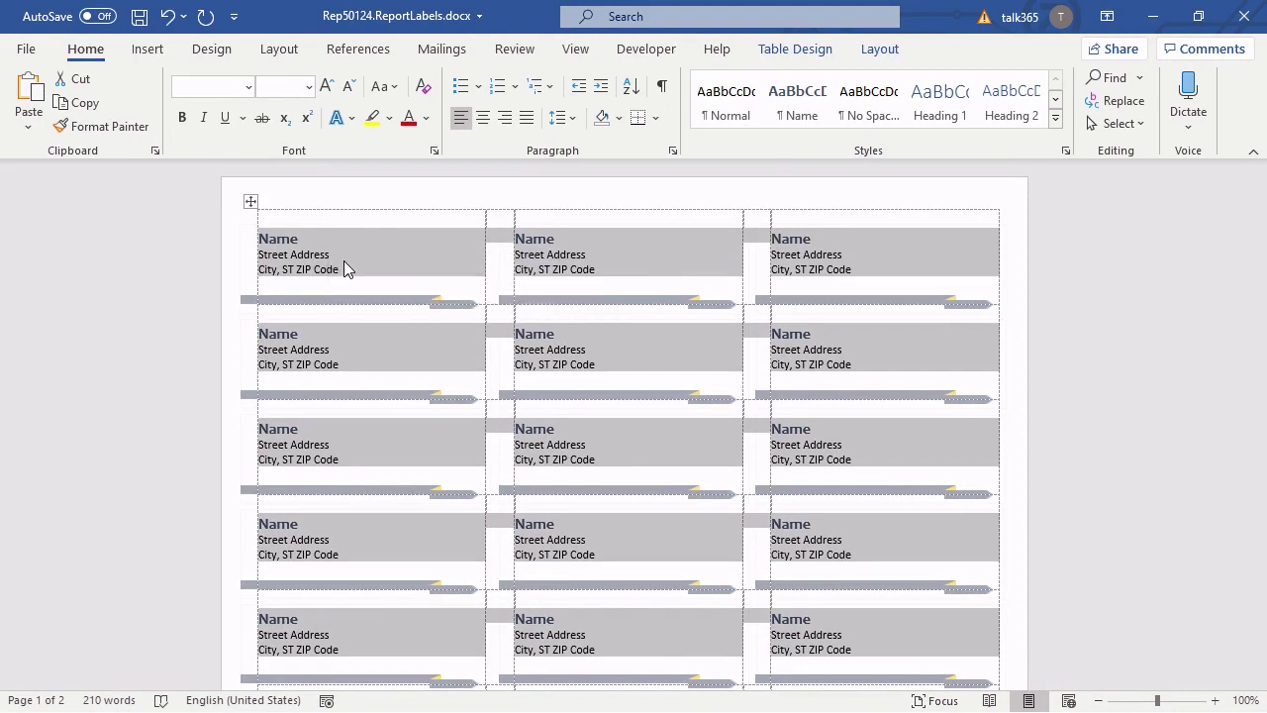
pyautogui.press('Delete')
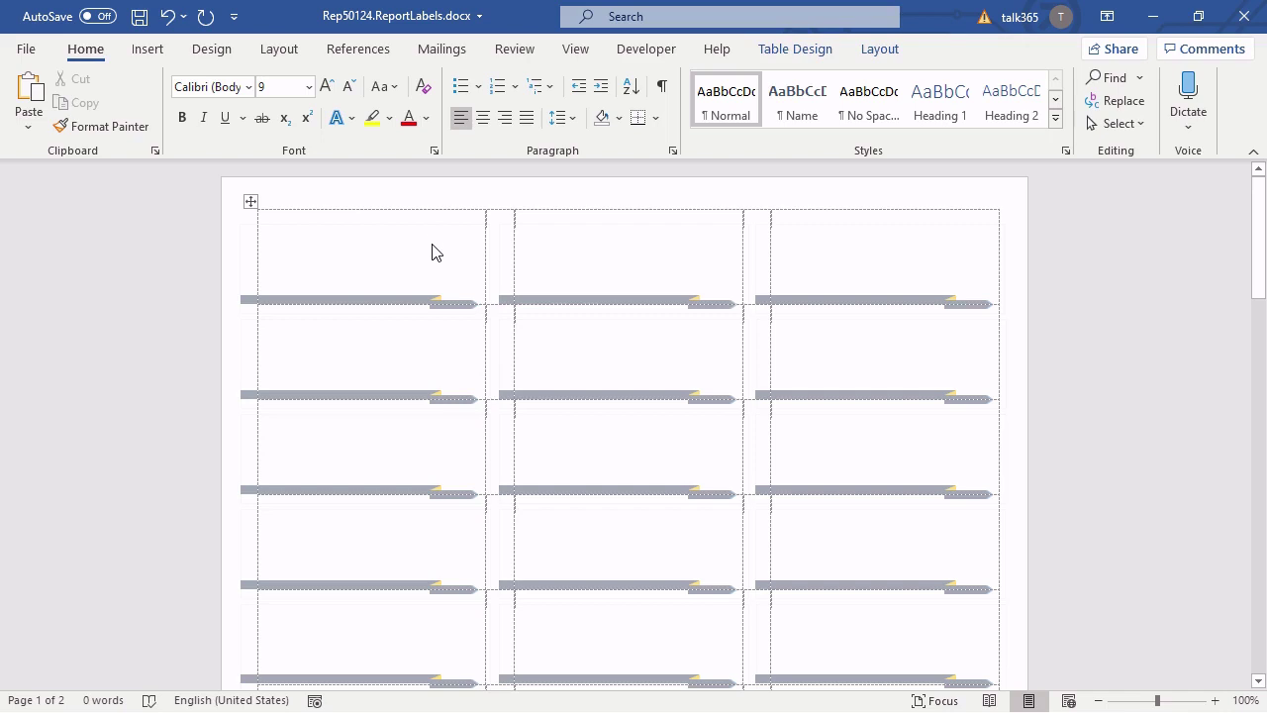
pyautogui.click(648, 52)
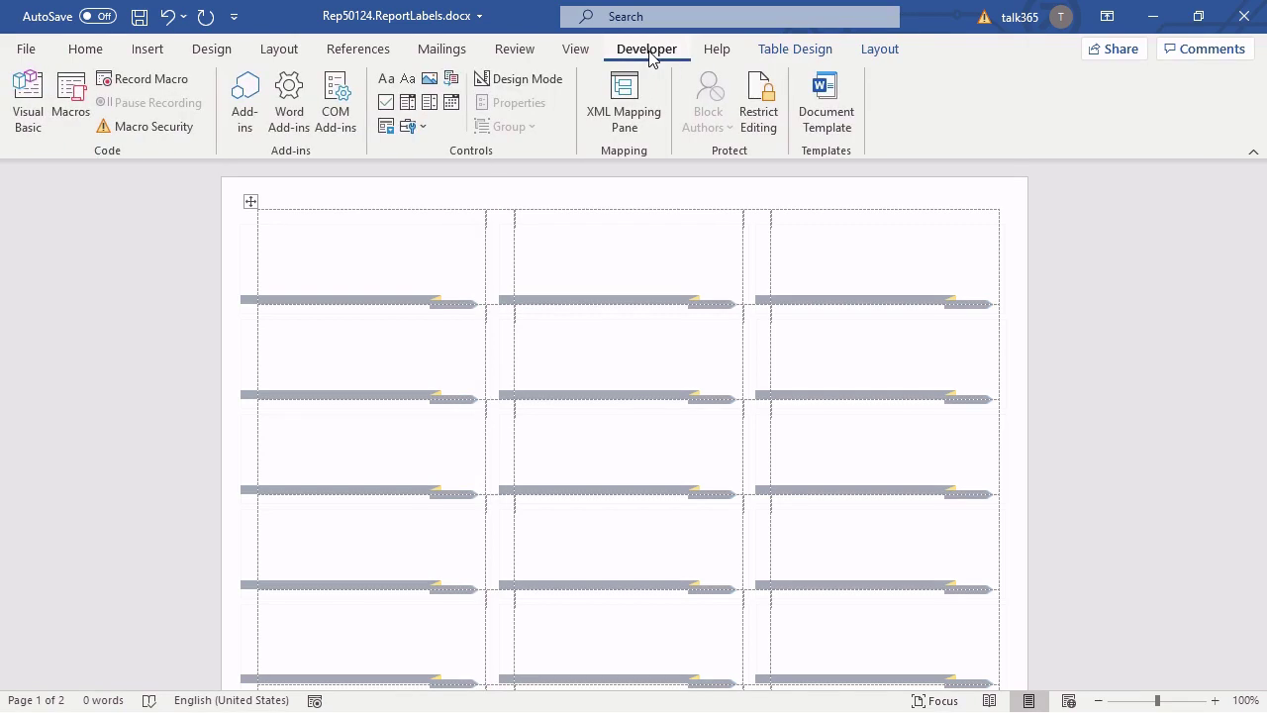
# Show the XML Mapping Pane from the Developer tab
pyautogui.click(28, 50)
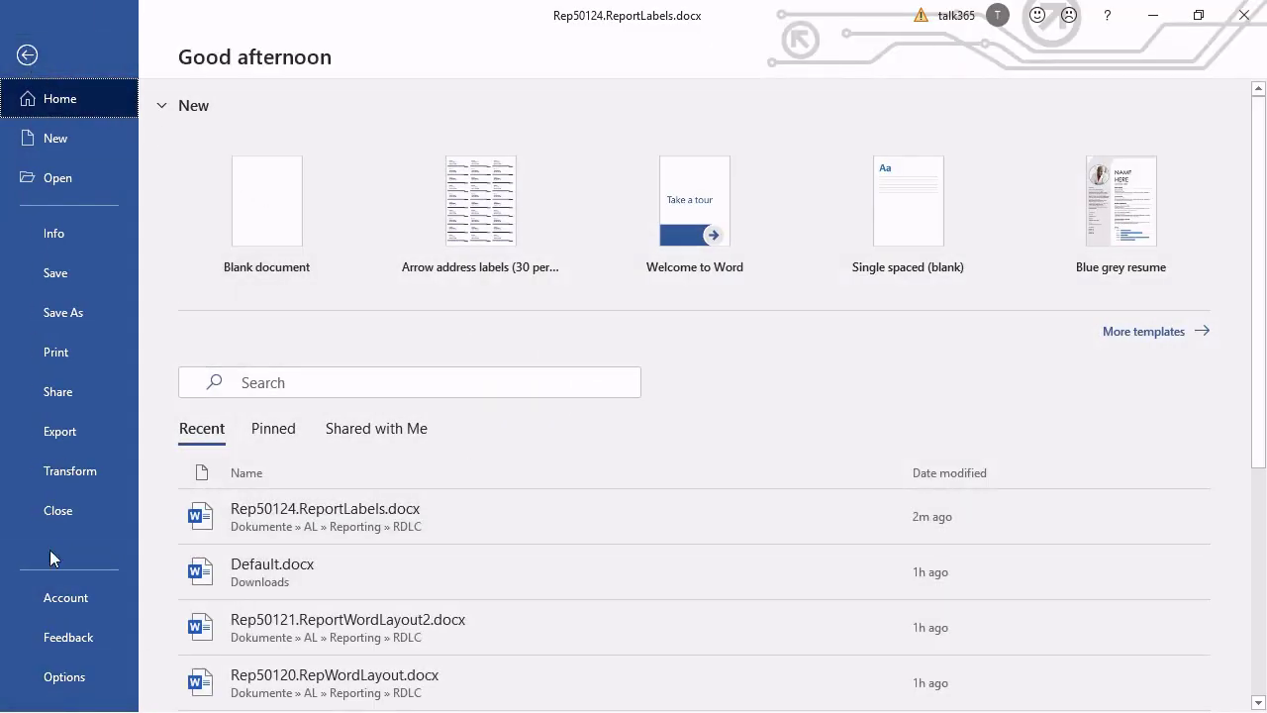
pyautogui.click(27, 54)
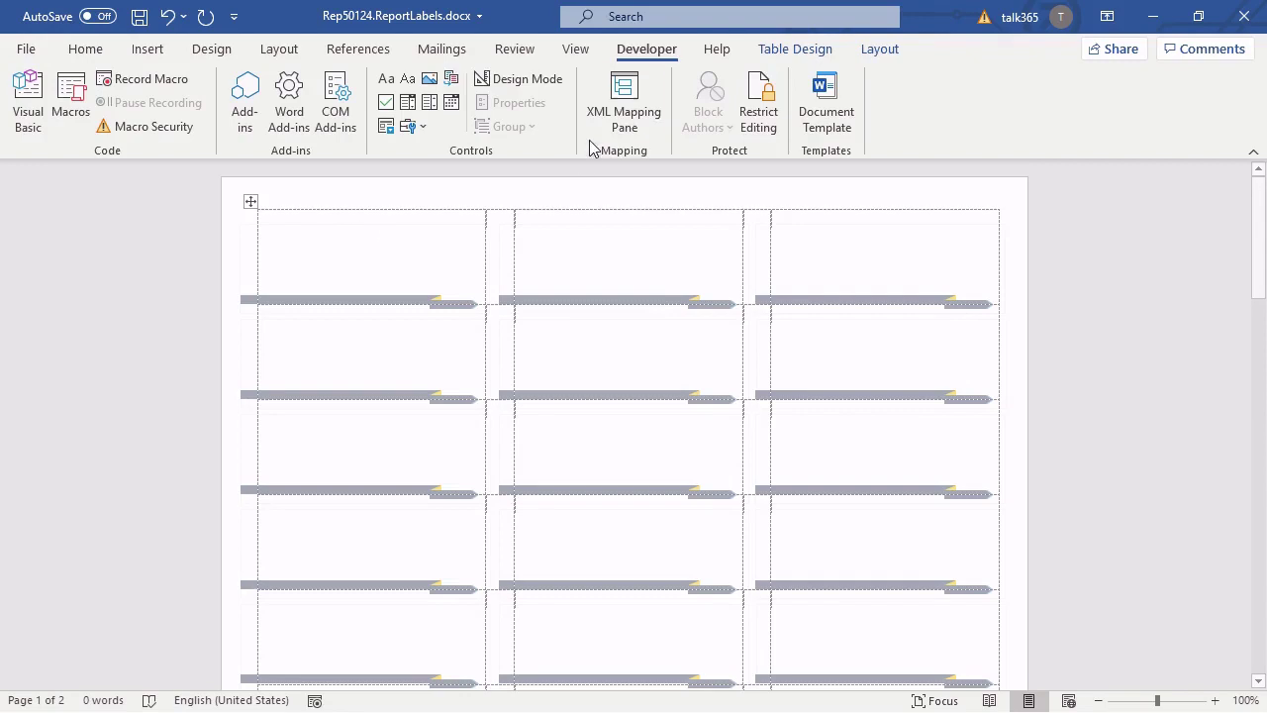
pyautogui.click(625, 111)
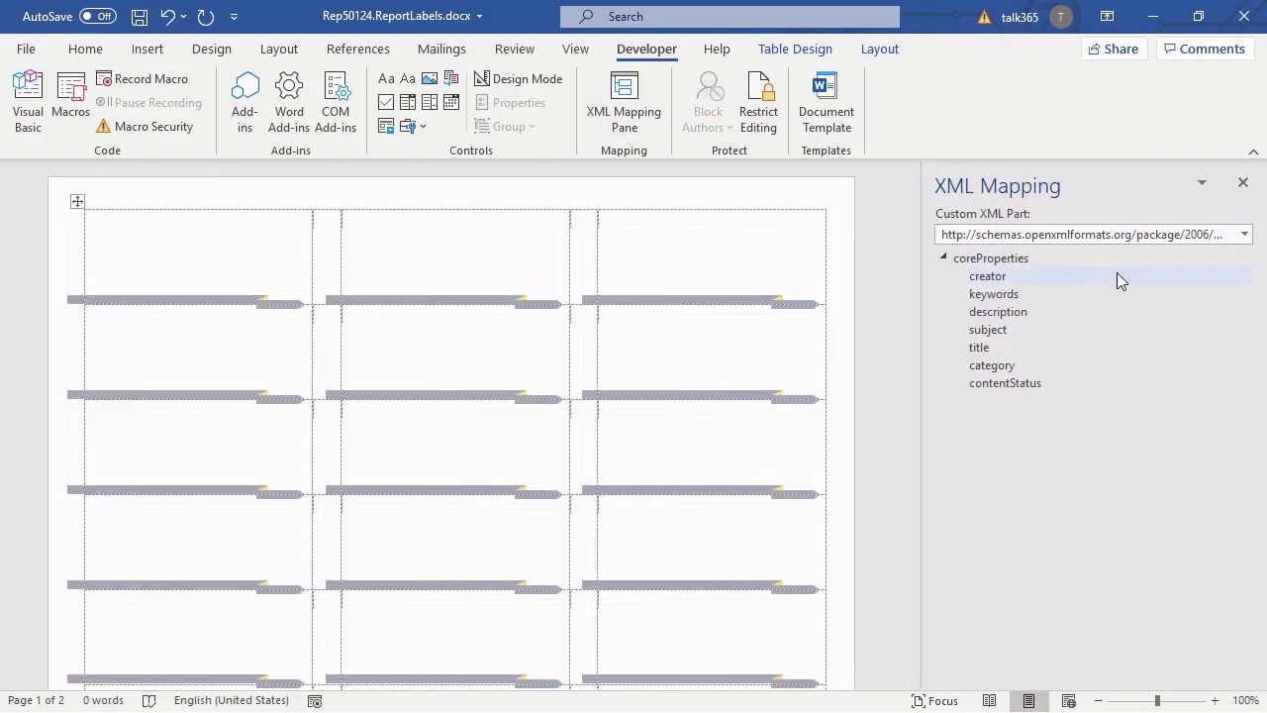
# Select the ReportLabels 50124 custom XML part and expand Customer to list Arr11–Arr33
pyautogui.click(1243, 235)
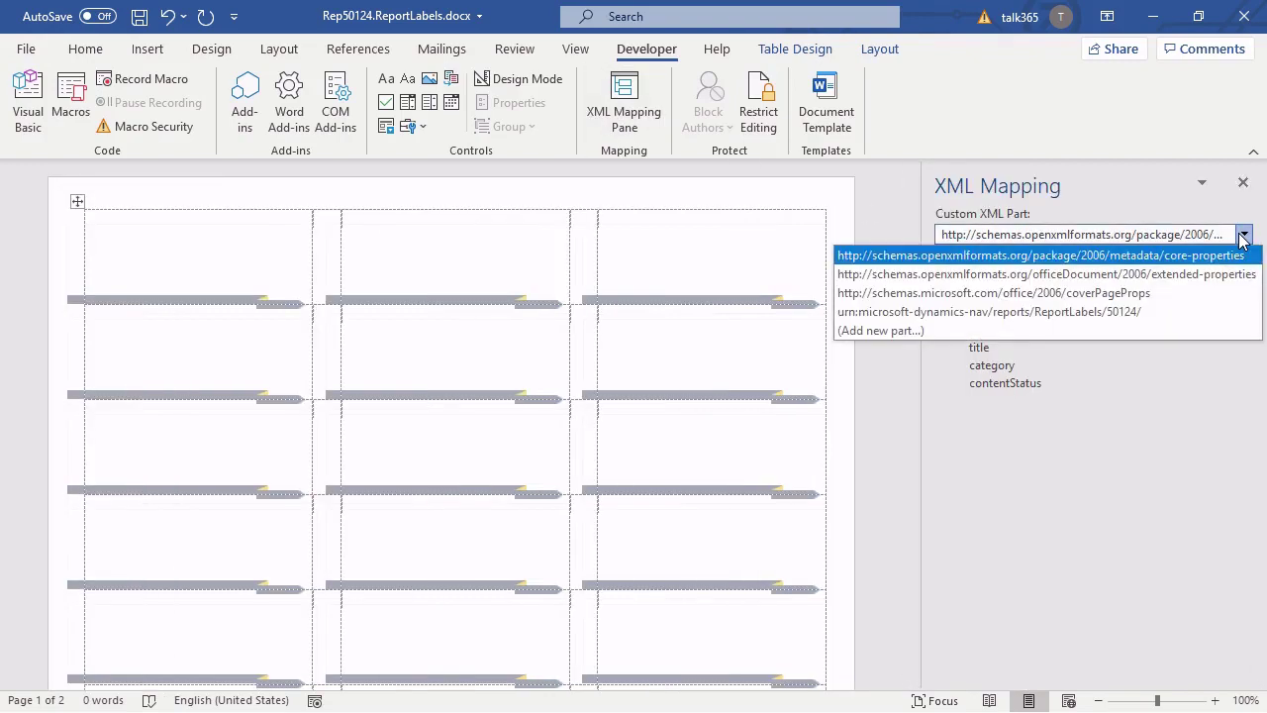
pyautogui.click(1054, 312)
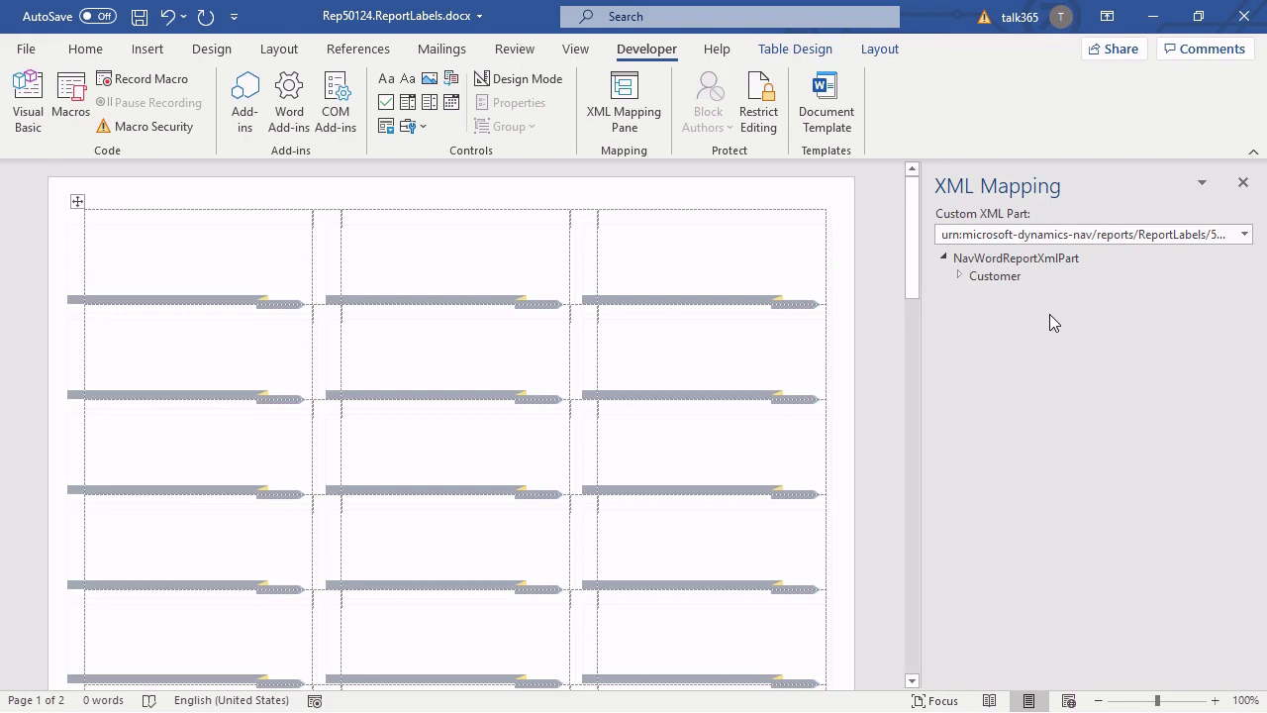
pyautogui.click(959, 278)
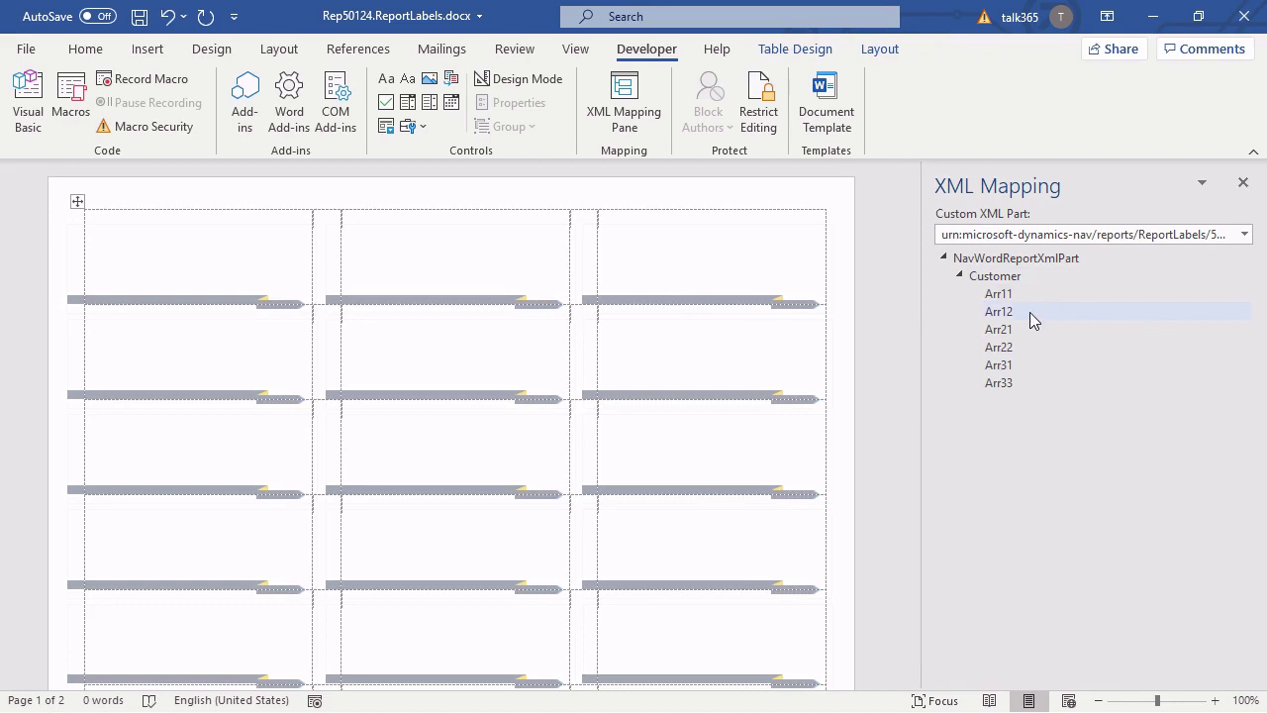
pyautogui.click(176, 251)
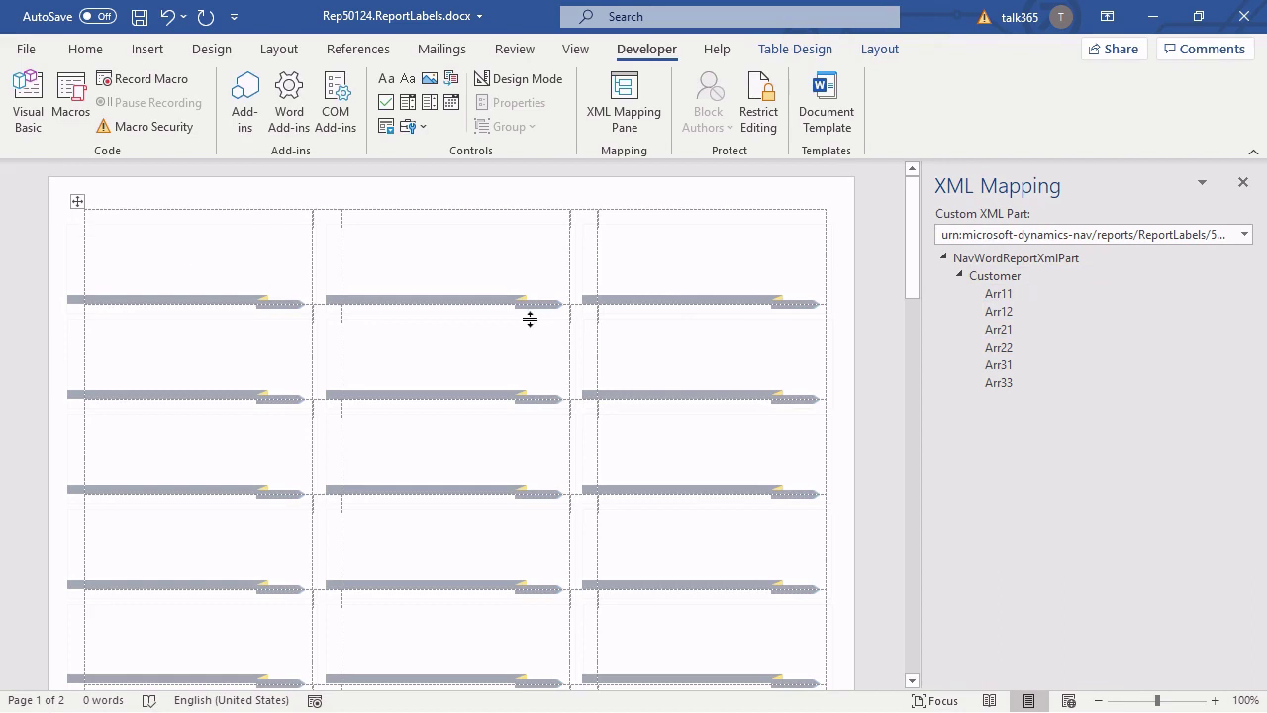
# Insert Arr11, Arr21 and Arr31 as plain text content controls in the three first-row labels
pyautogui.rightClick(1011, 297)
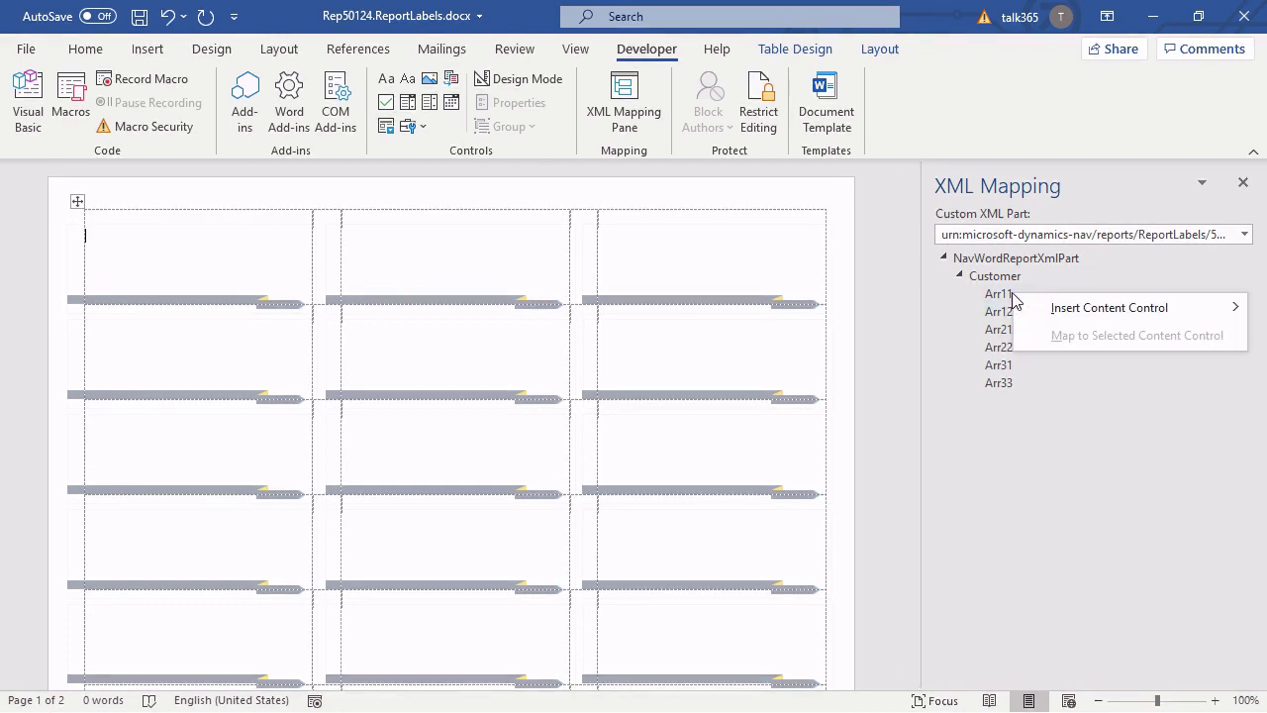
pyautogui.moveTo(1051, 307)
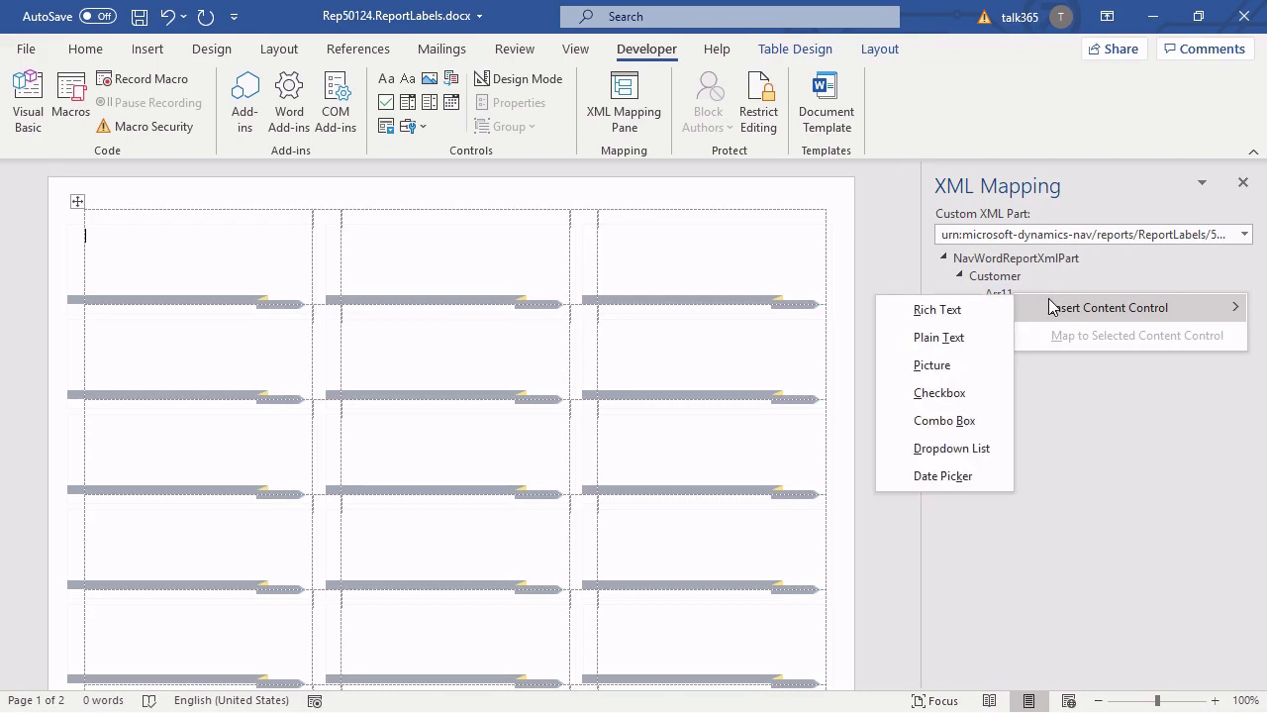
pyautogui.click(978, 338)
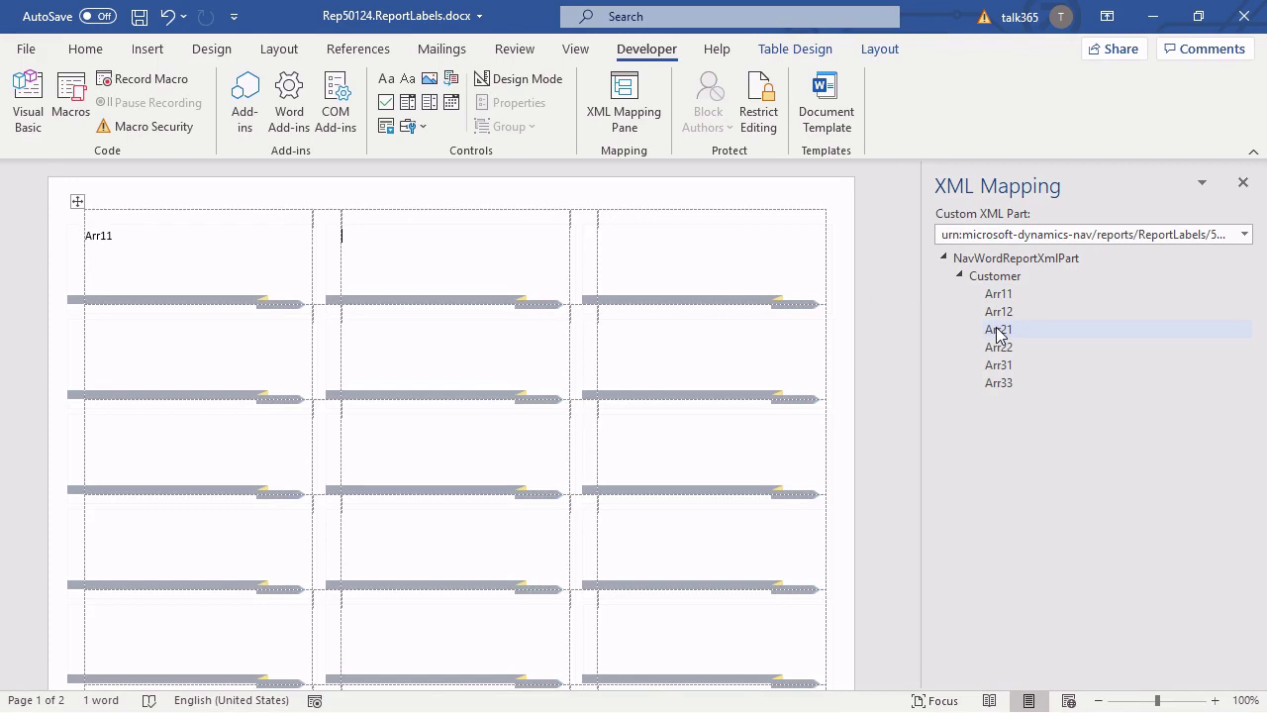
pyautogui.rightClick(994, 330)
pyautogui.moveTo(1082, 341)
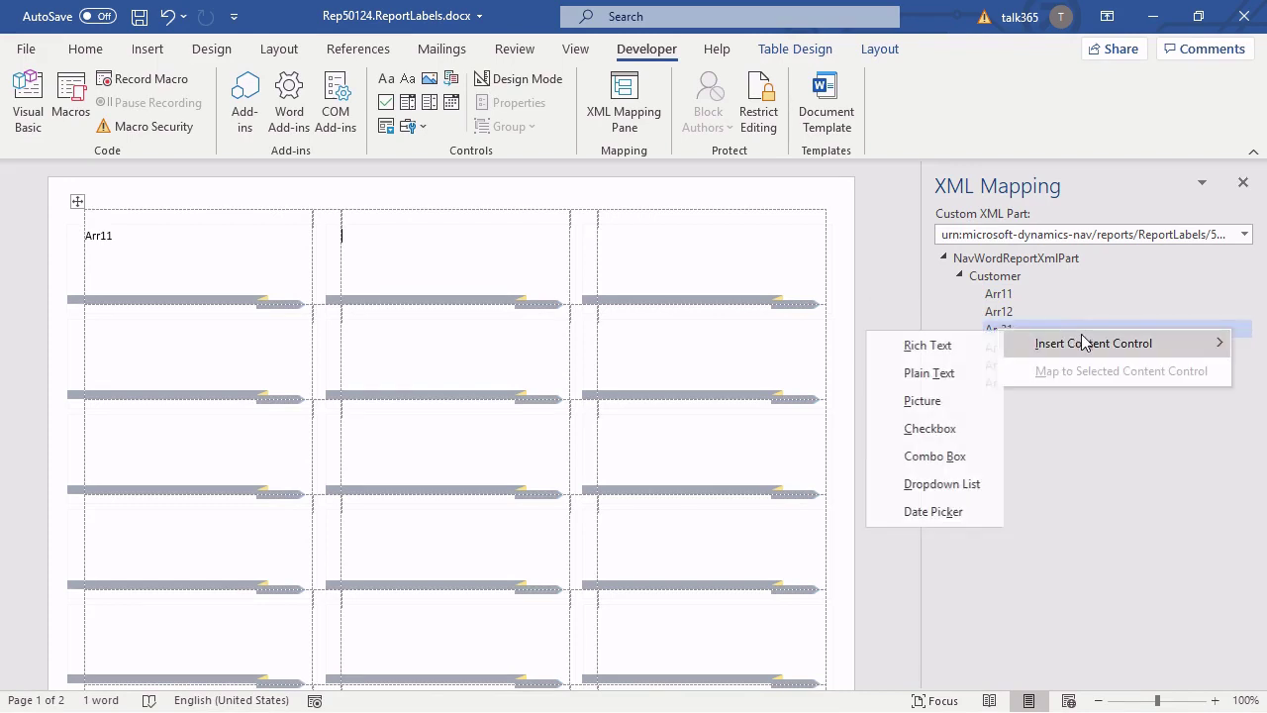
pyautogui.click(945, 371)
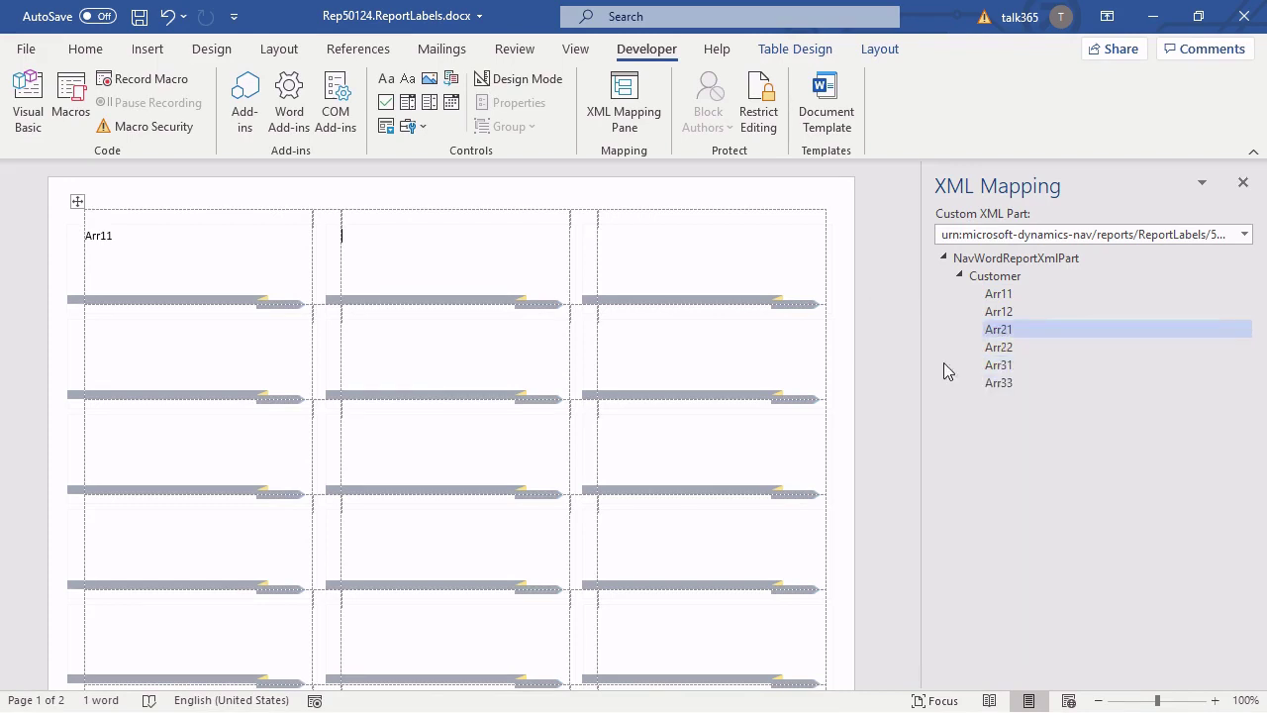
pyautogui.click(1002, 366)
pyautogui.rightClick(1007, 371)
pyautogui.moveTo(1128, 376)
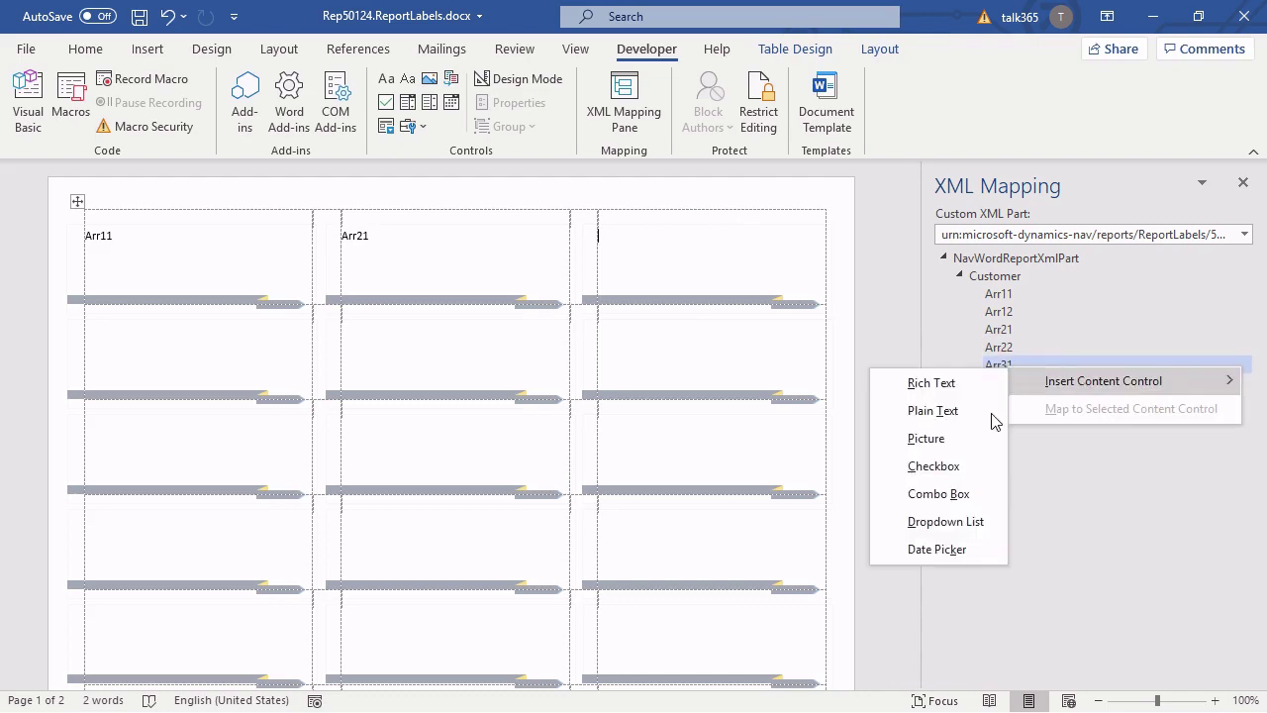
pyautogui.click(992, 412)
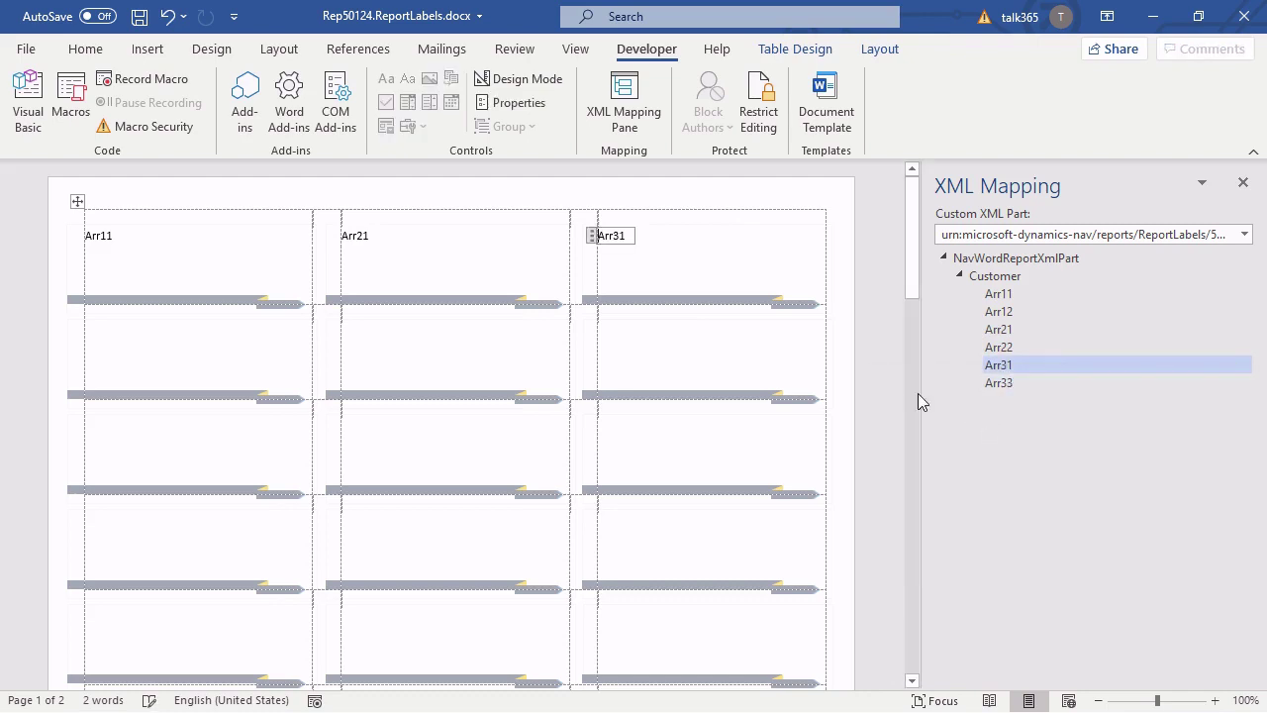
pyautogui.click(87, 255)
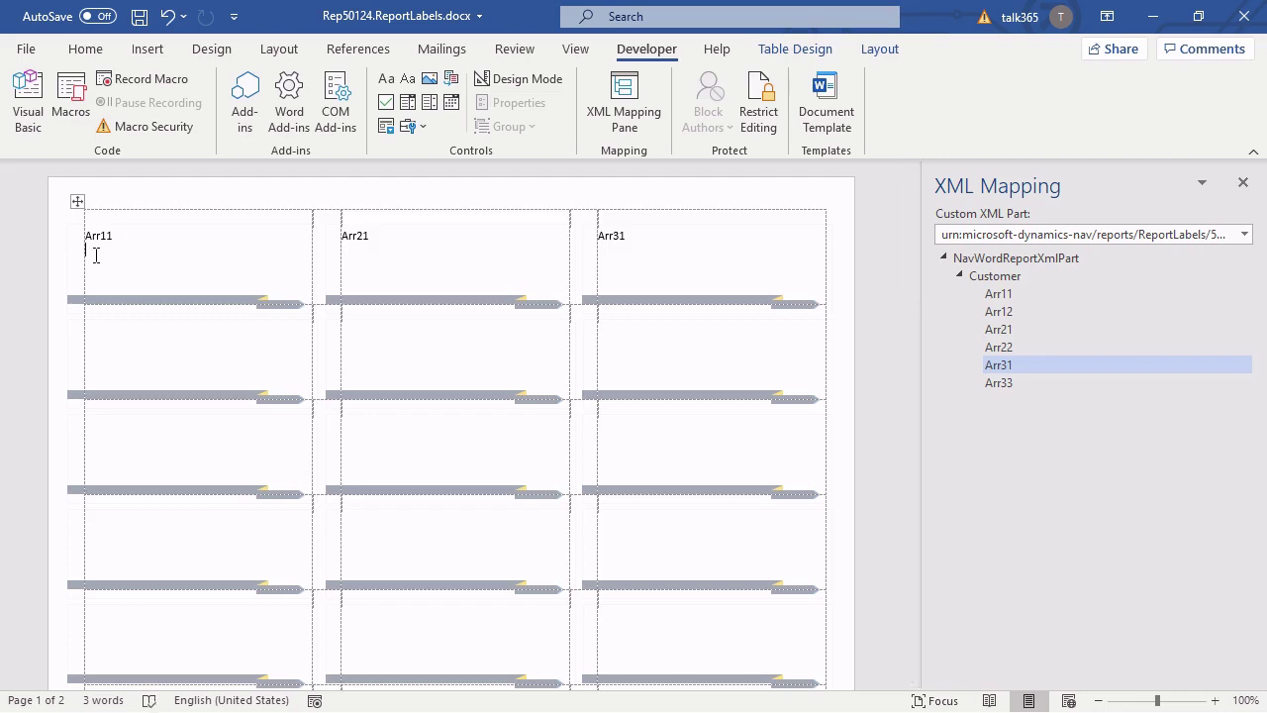
# Insert Arr12 as a plain text content control below Arr11
pyautogui.click(1012, 316)
pyautogui.rightClick(1011, 322)
pyautogui.moveTo(1053, 330)
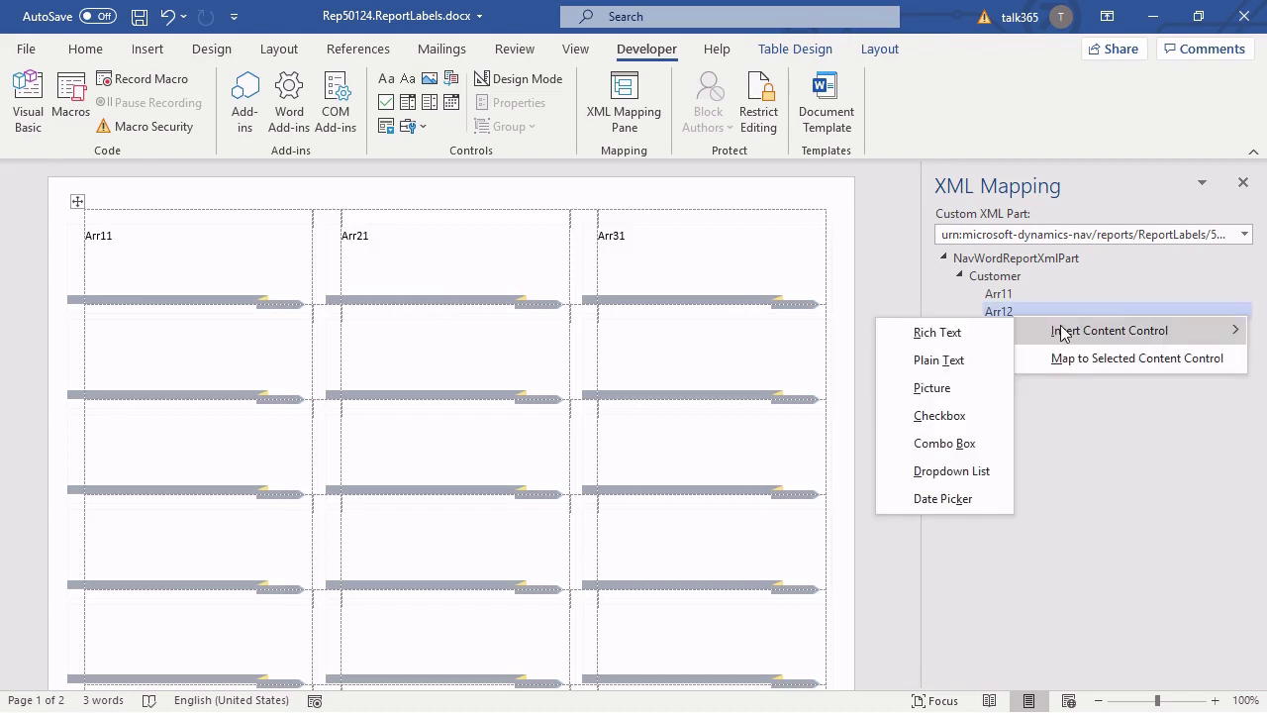
pyautogui.click(978, 366)
# Add Arr22 and Arr33 plain text content controls below Arr21 and Arr31
pyautogui.click(356, 257)
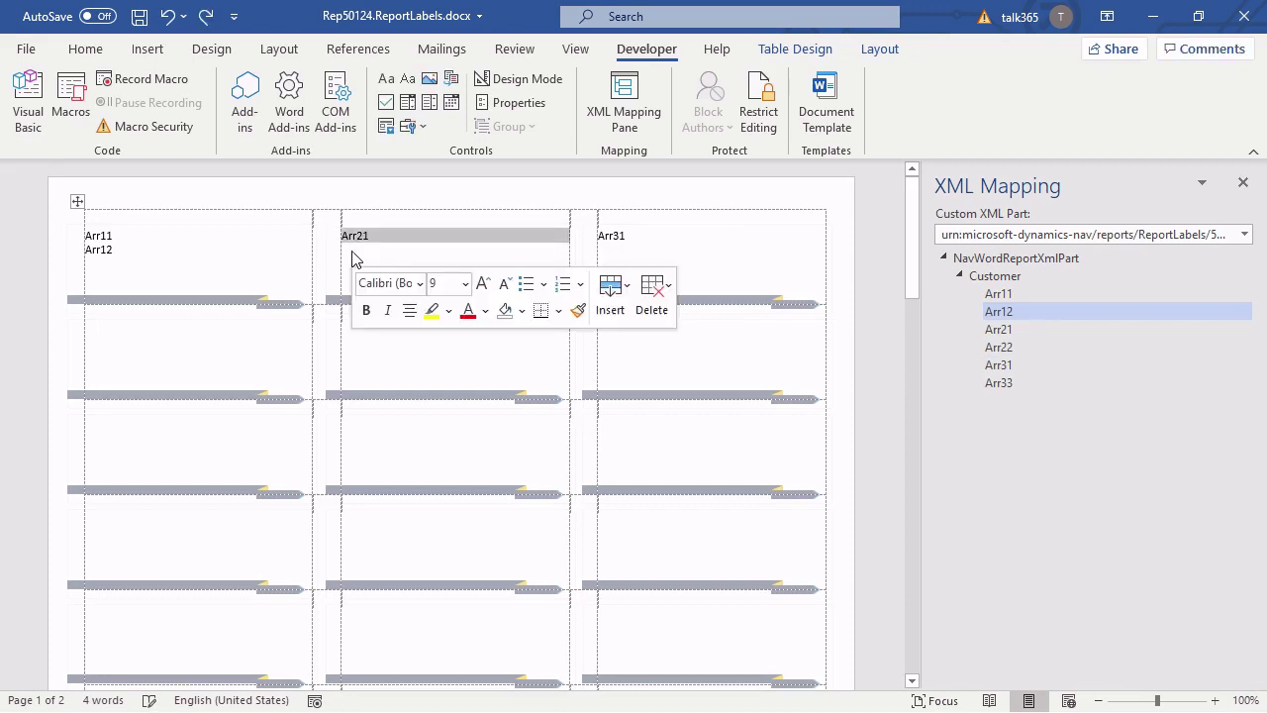
pyautogui.click(360, 263)
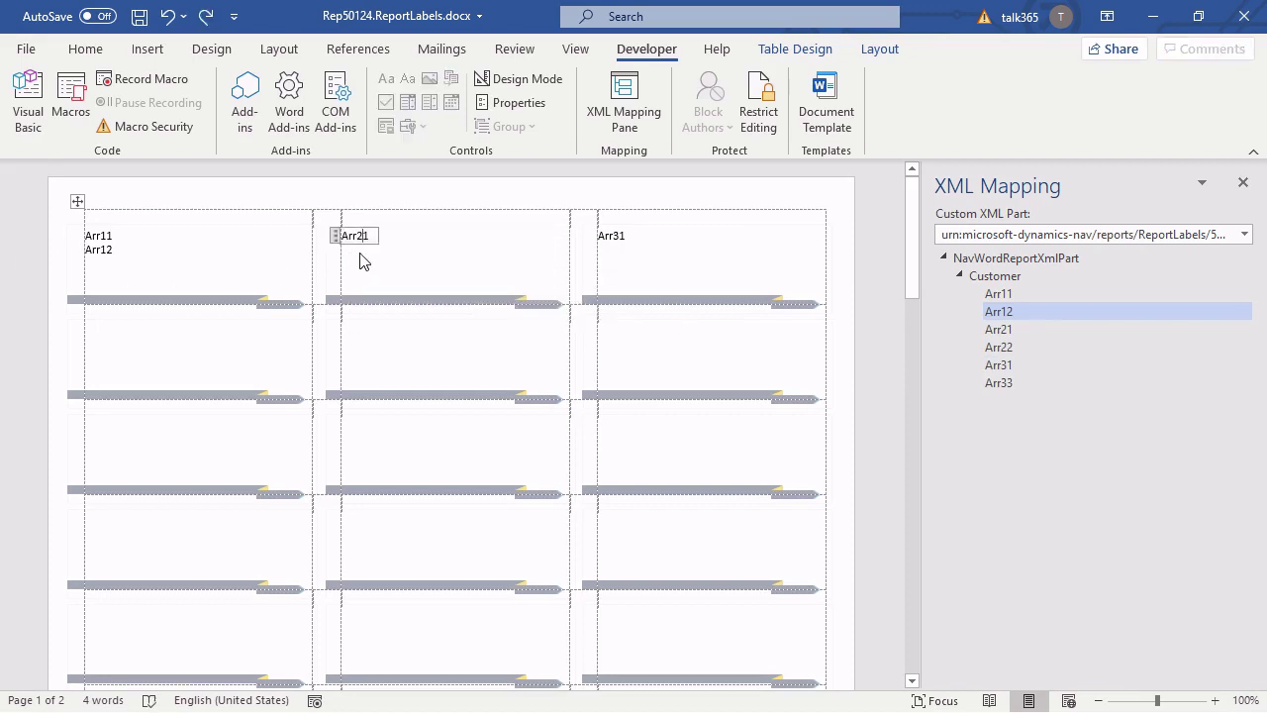
pyautogui.rightClick(1043, 346)
pyautogui.click(970, 376)
pyautogui.click(616, 250)
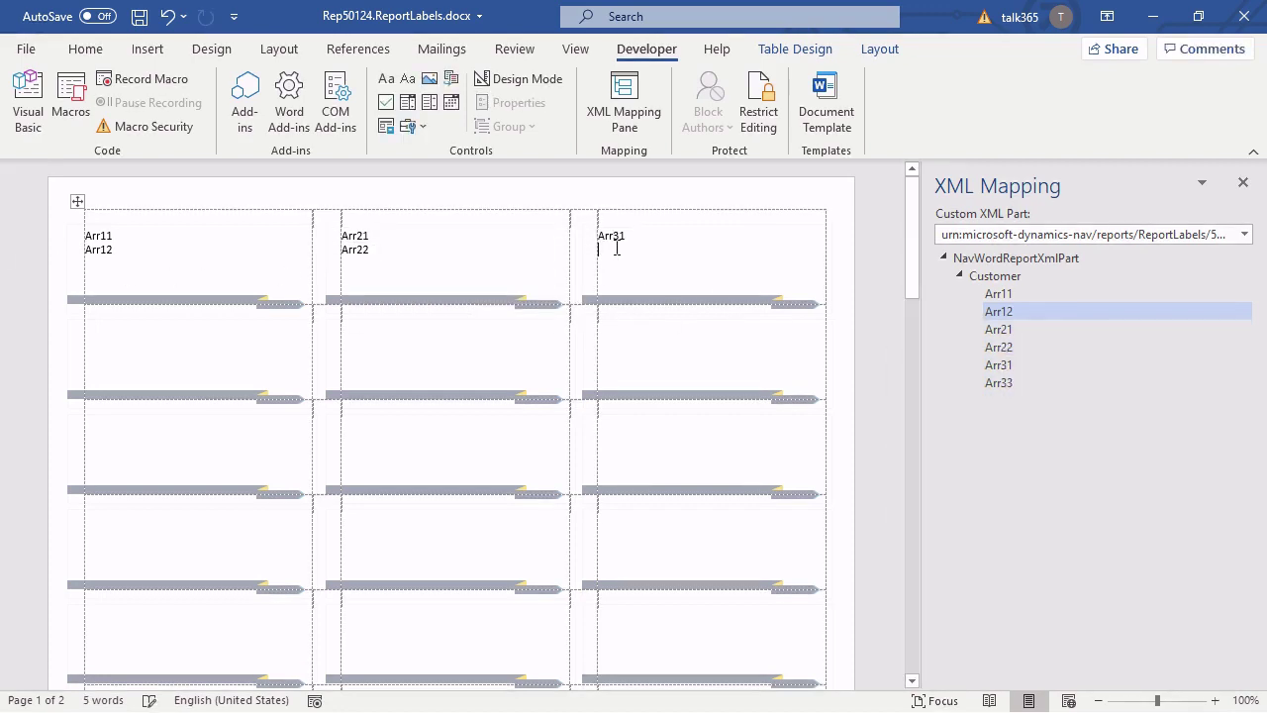
pyautogui.rightClick(1013, 398)
pyautogui.moveTo(1029, 398)
pyautogui.click(957, 432)
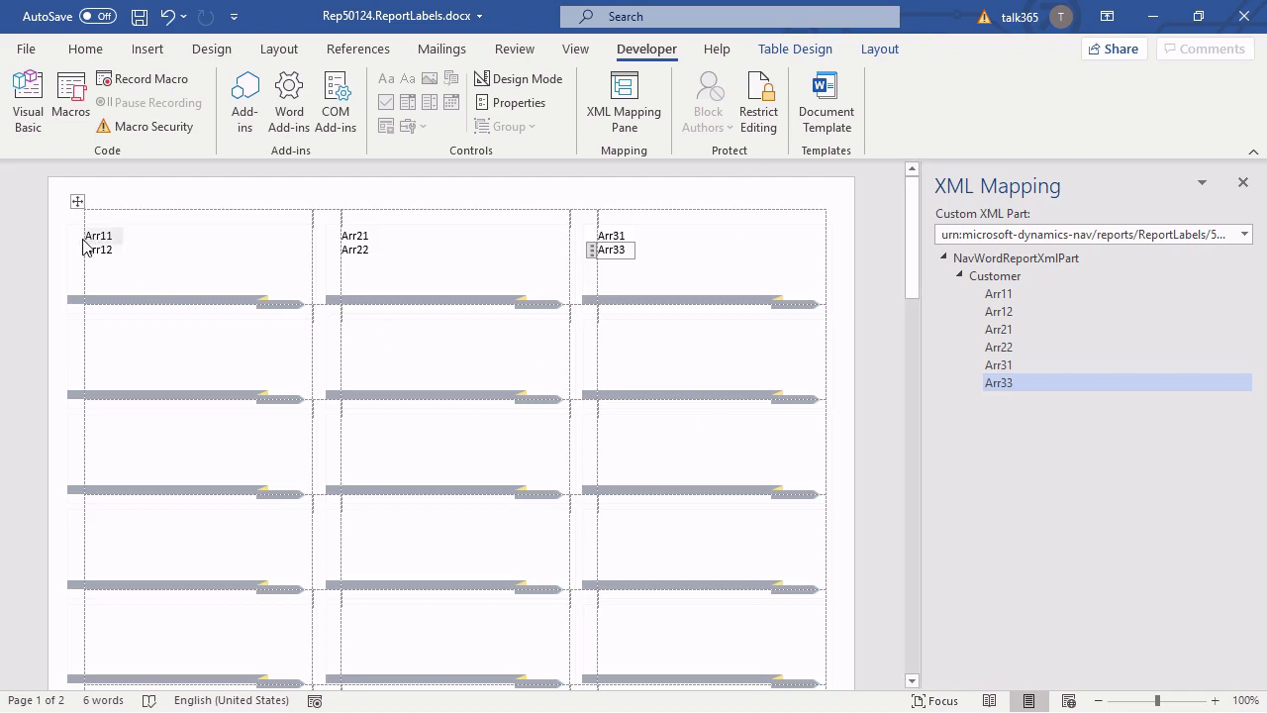
pyautogui.moveTo(87, 237); pyautogui.dragTo(699, 261)
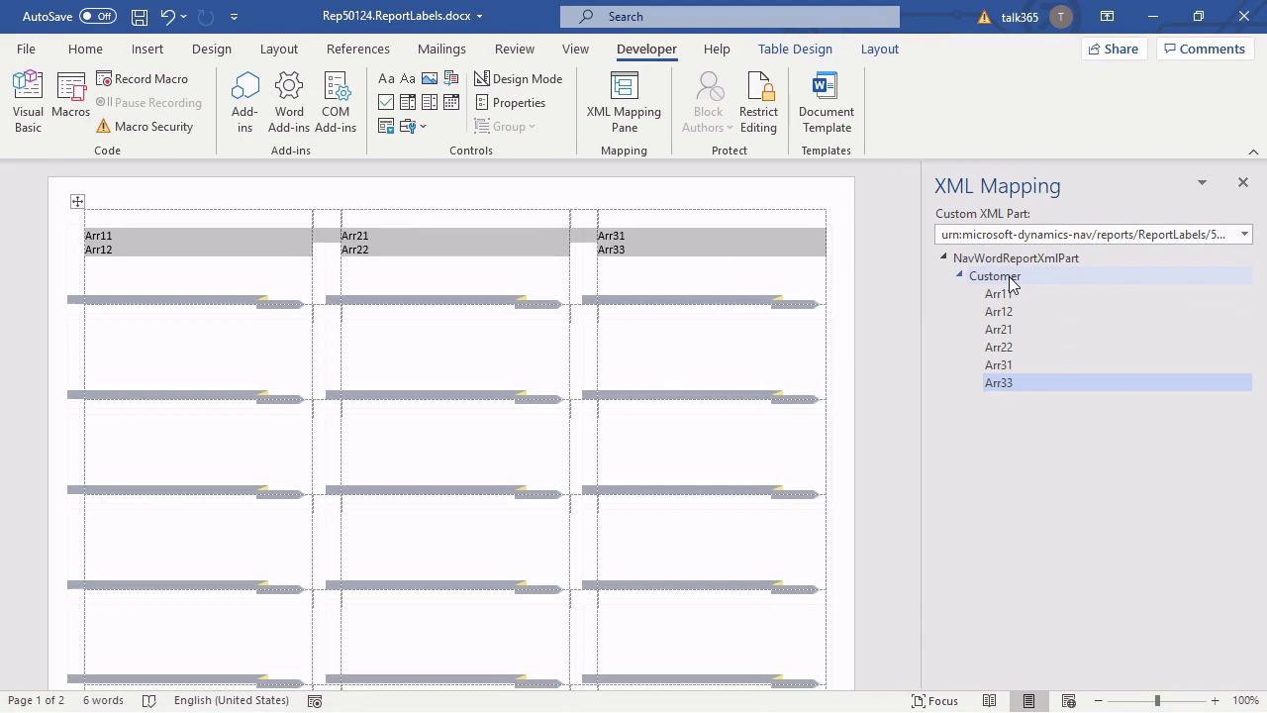
# Wrap the selected first label row in a Repeating content control mapped to Customer
pyautogui.rightClick(1011, 284)
pyautogui.moveTo(1123, 301)
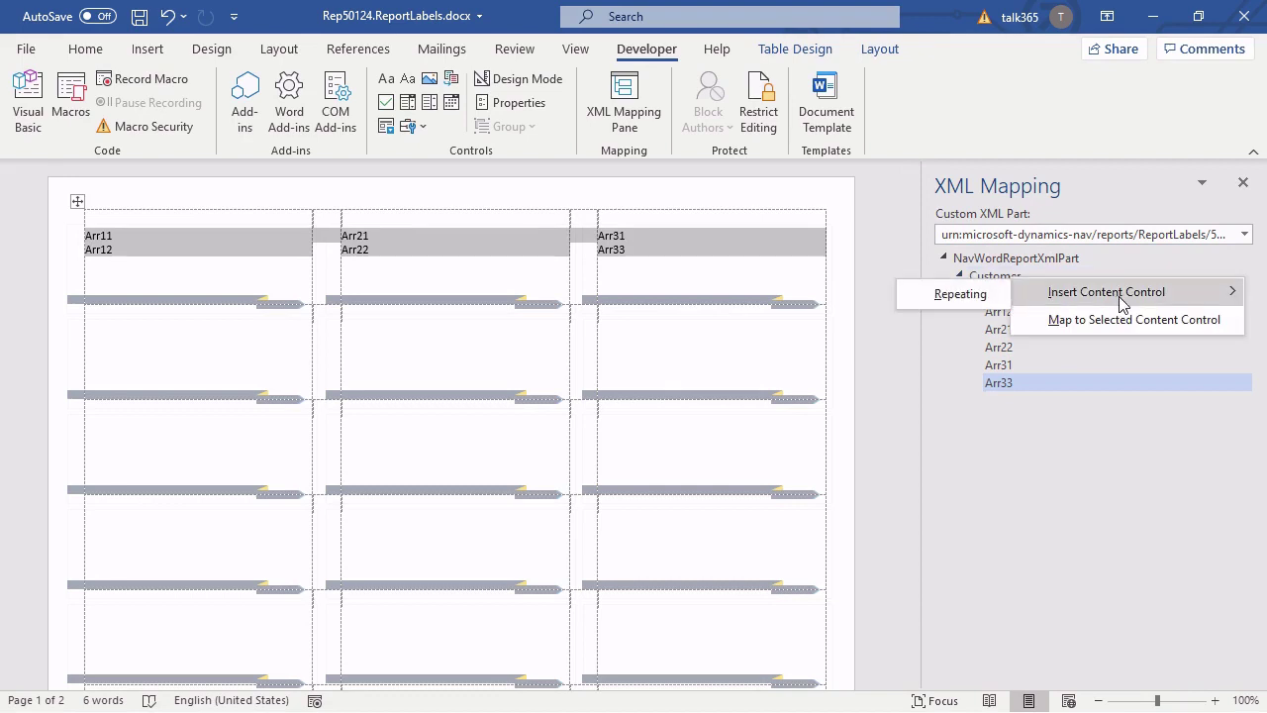
pyautogui.click(990, 304)
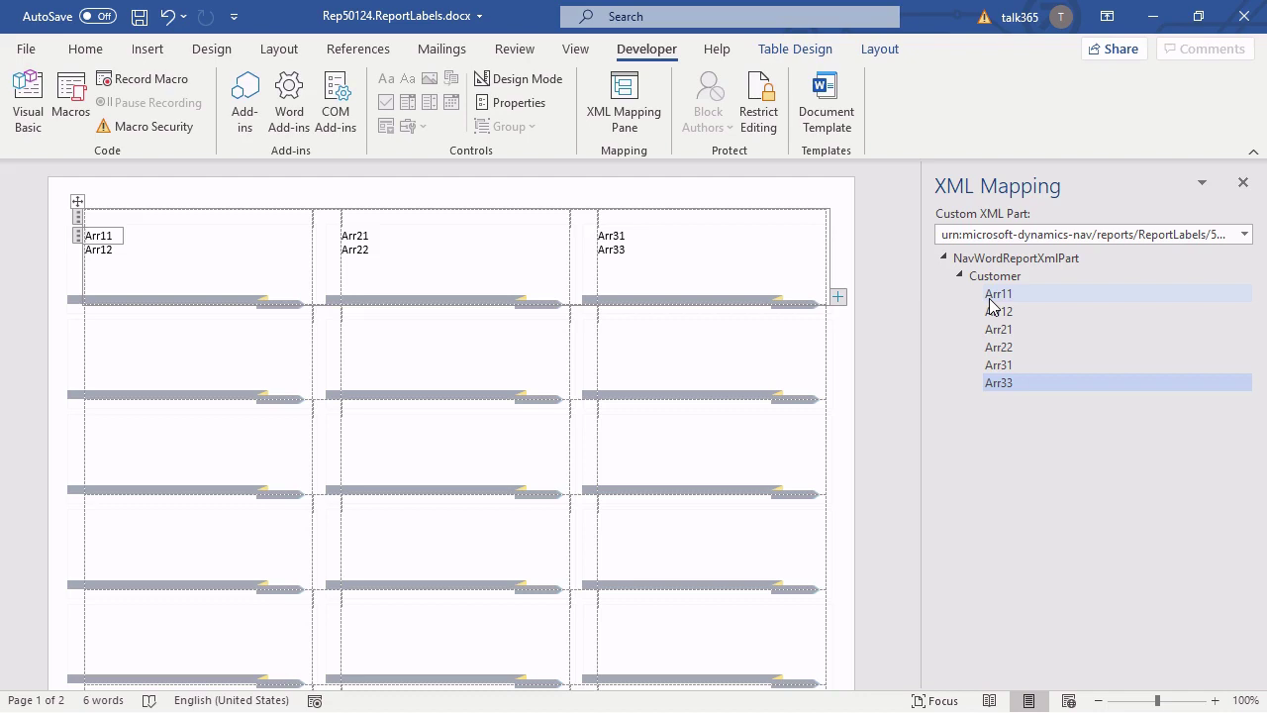
# Save the Arrow label layout, discard Document4 unsaved, and publish the extension to server instance 'BC'
pyautogui.click(1244, 16)
pyautogui.click(547, 403)
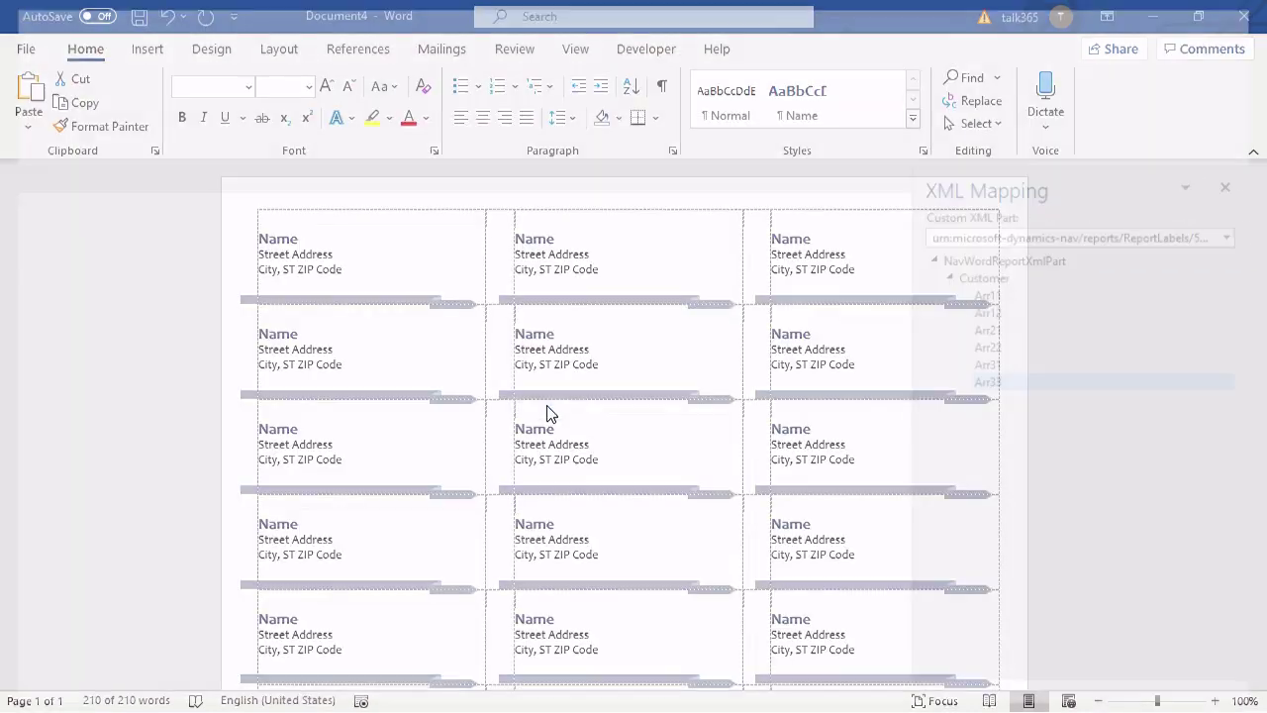
pyautogui.click(1244, 20)
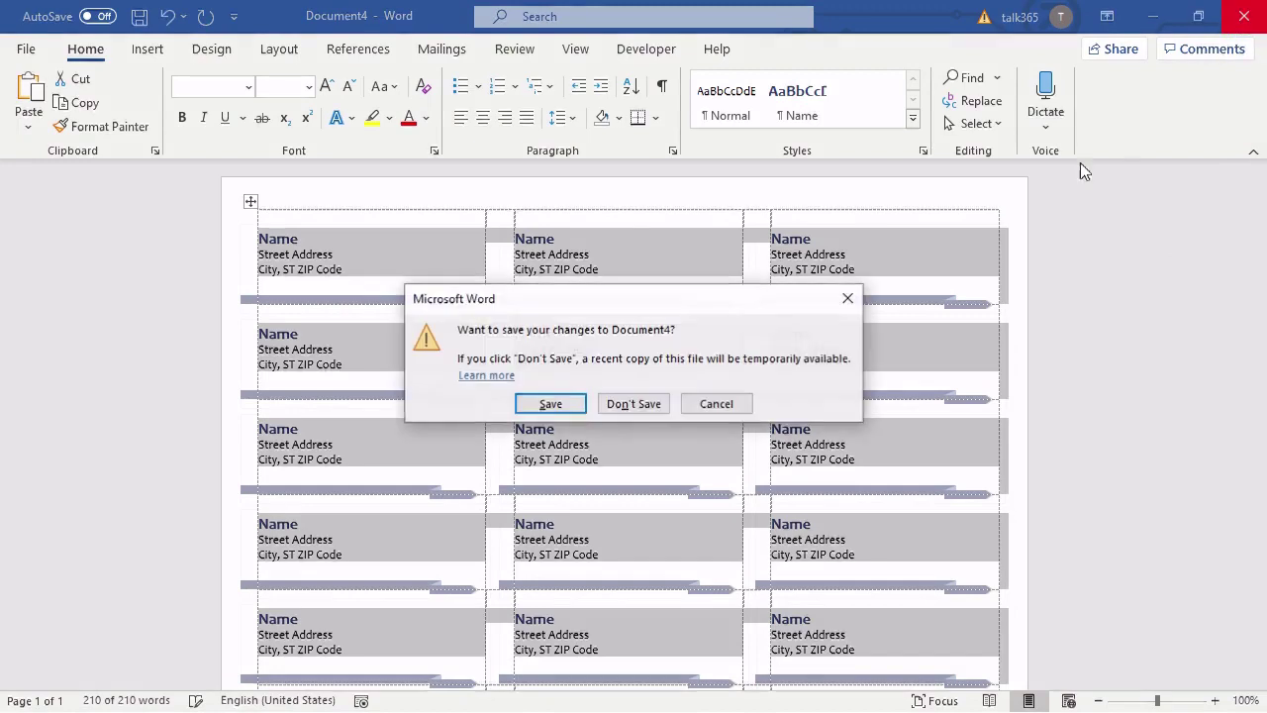
pyautogui.click(635, 403)
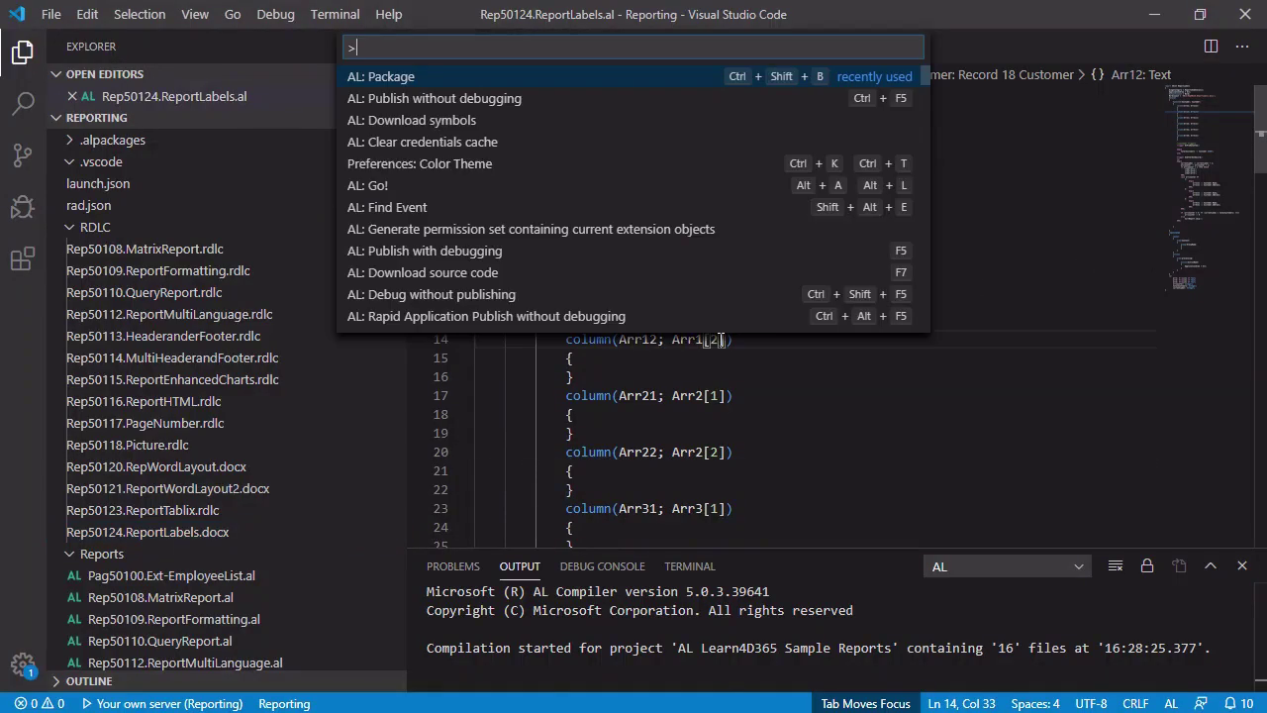
pyautogui.press('Return')
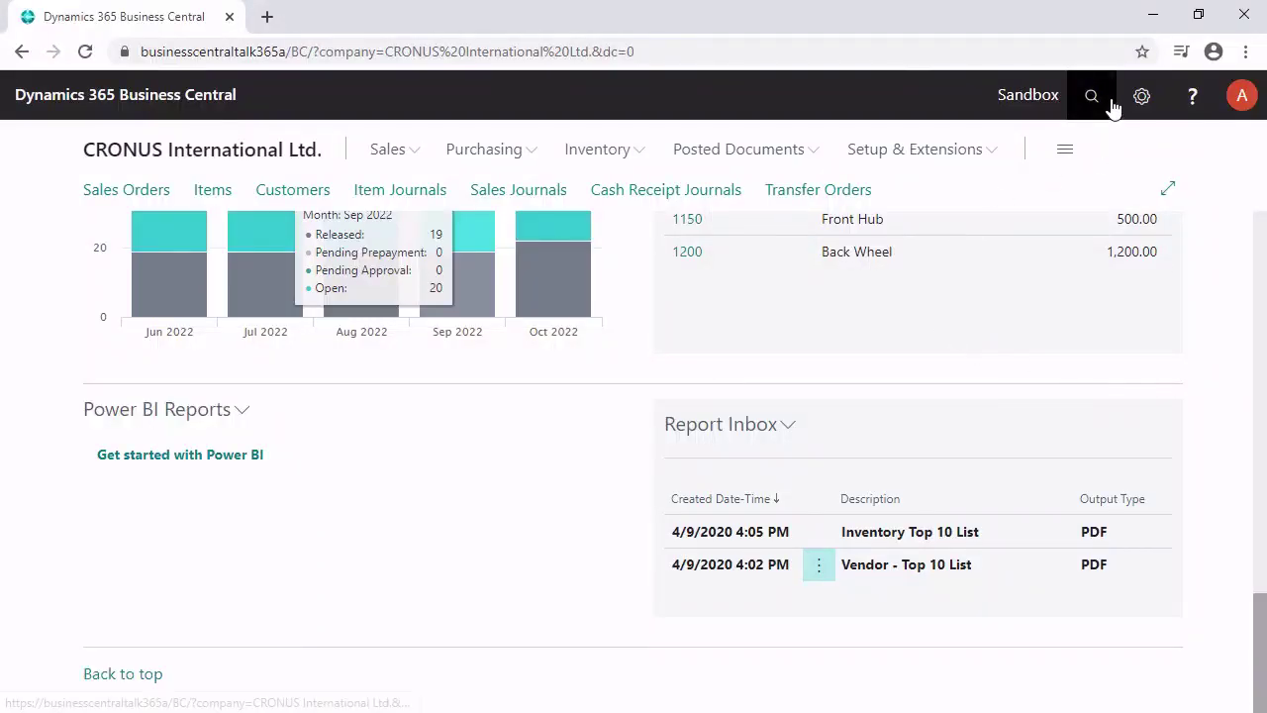
# Search 'reportlabel' and preview ReportLabels, showing customer names on arrow labels, three per row
pyautogui.click(1110, 103)
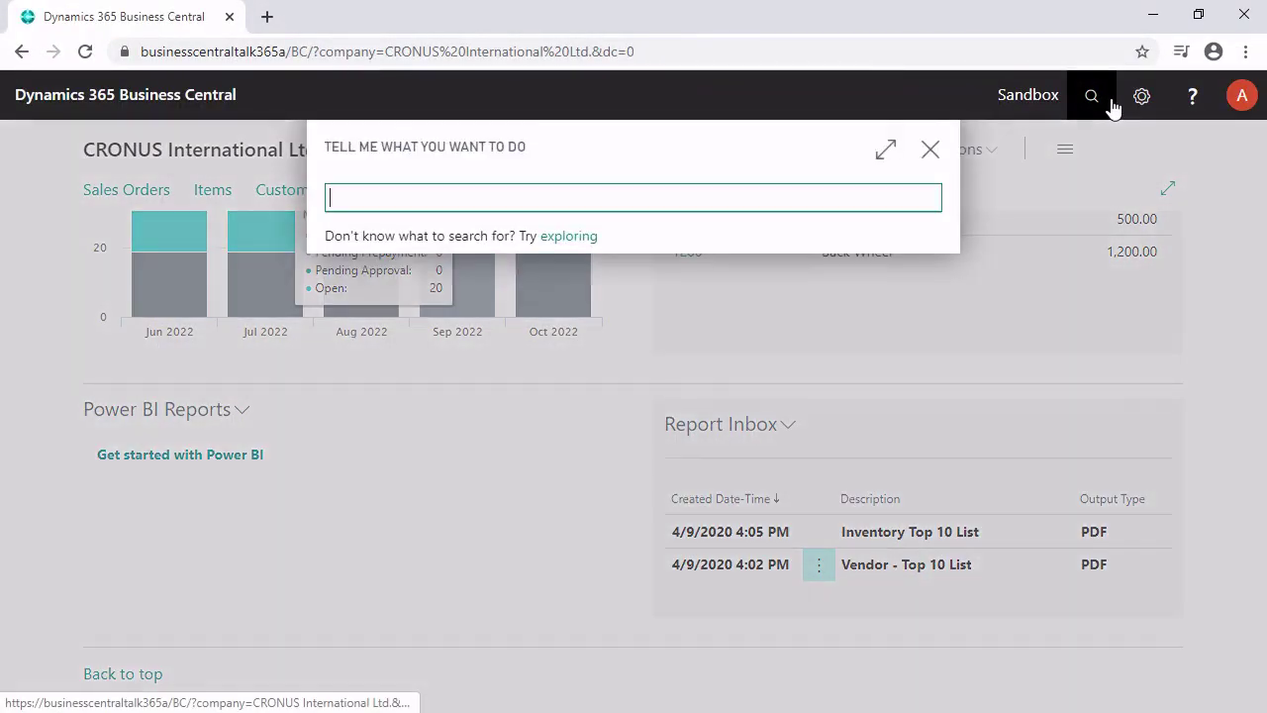
pyautogui.write('reportlabel')
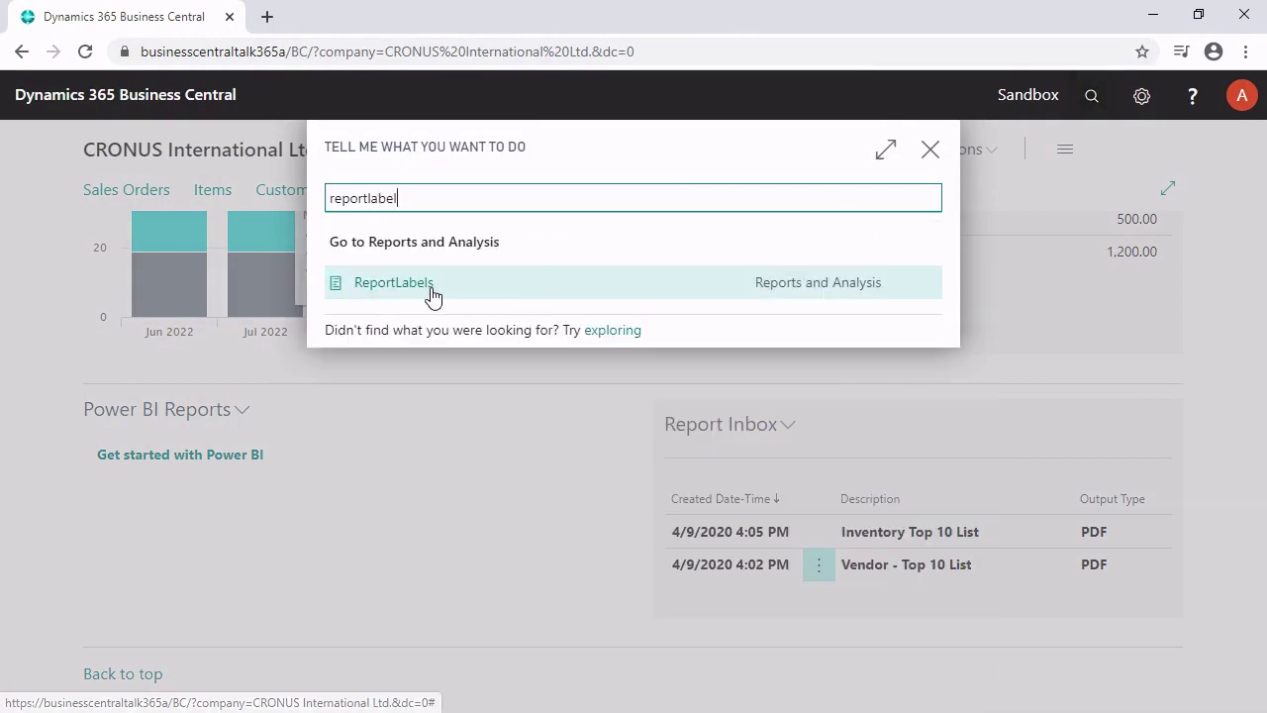
pyautogui.click(360, 289)
pyautogui.click(730, 507)
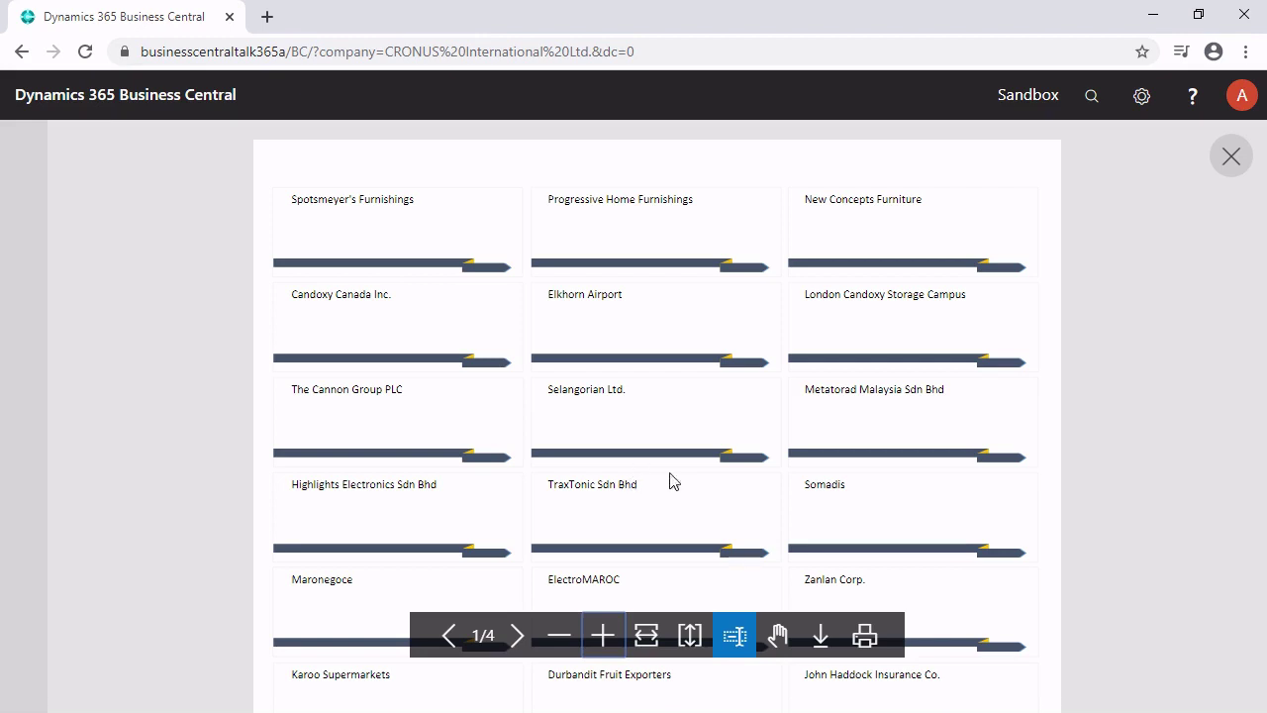
pyautogui.scroll(-2, 701, 479)
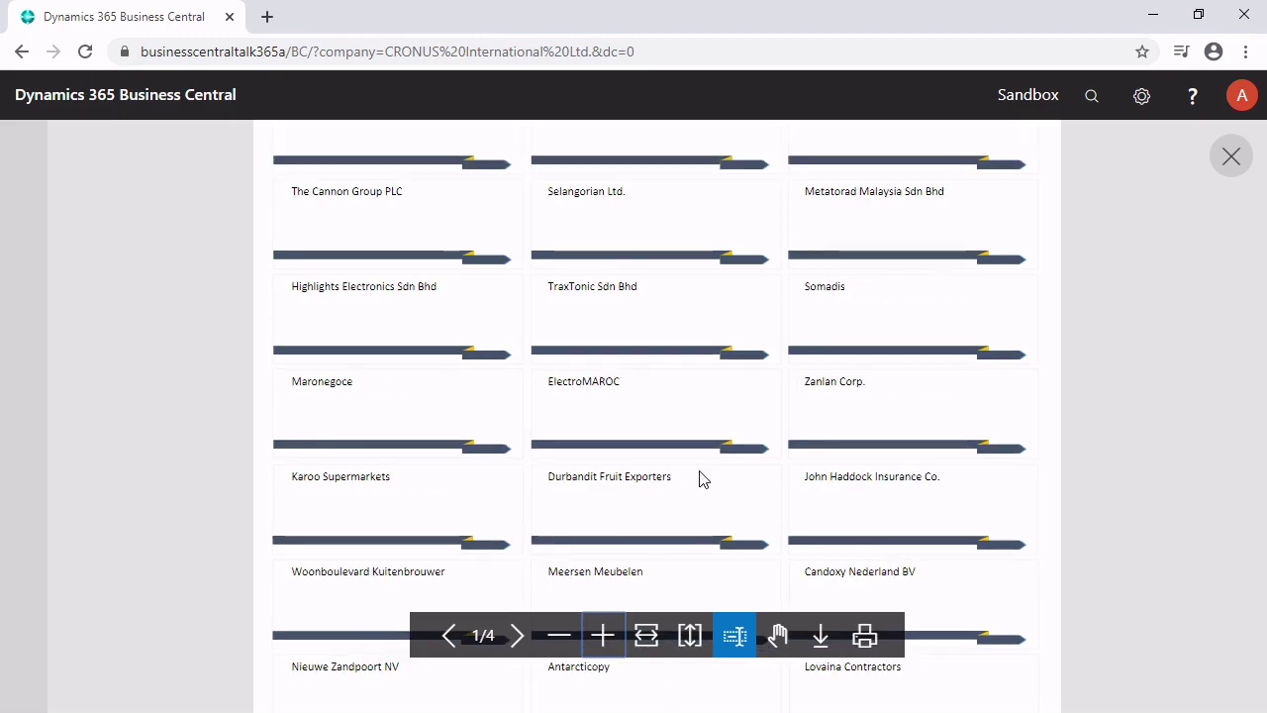
pyautogui.scroll(2, 701, 479)
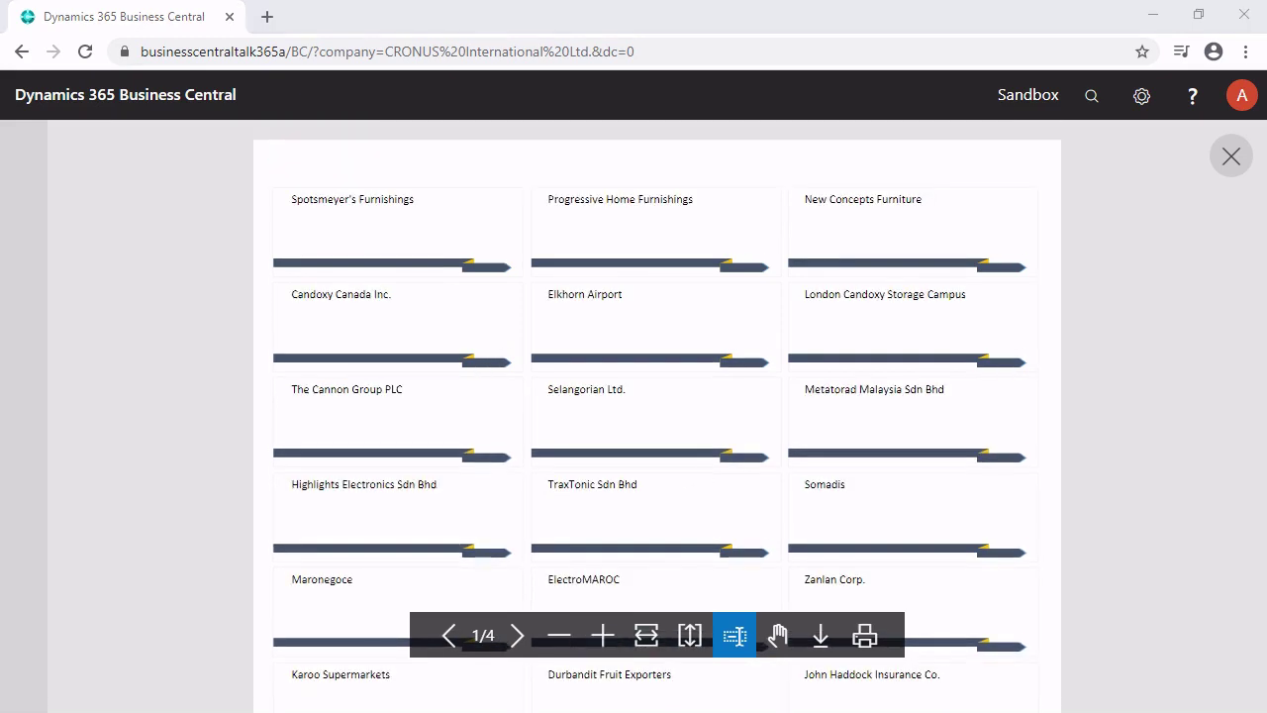